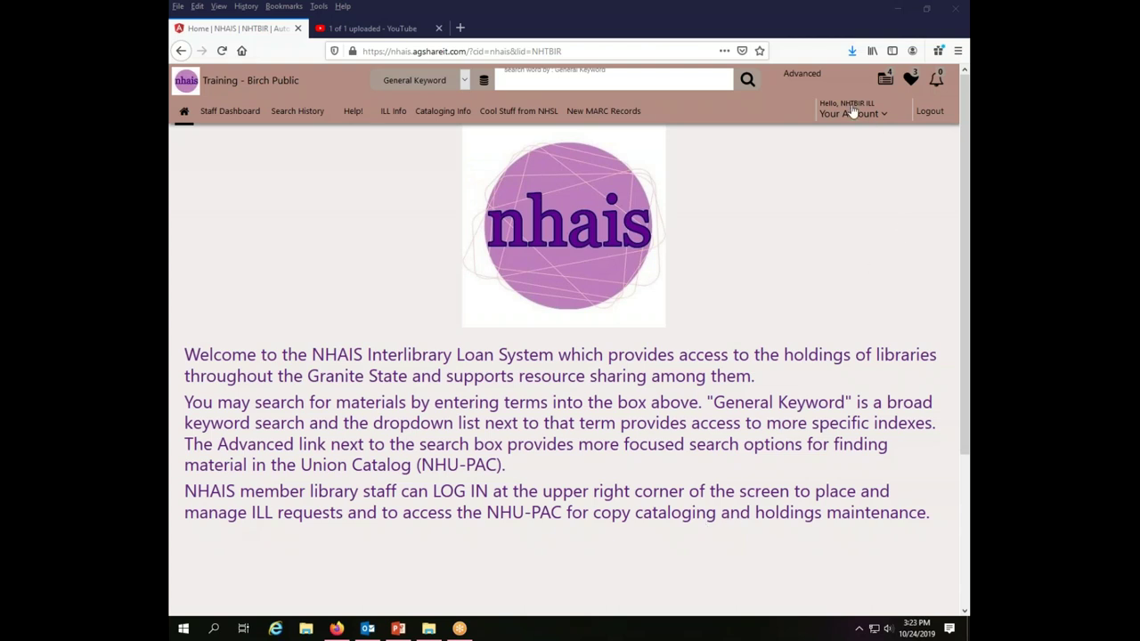
# Search the catalog for 'creamy crunchy peanut' to list 18 results led by Creamy & crunchy.
pyautogui.click(618, 82)
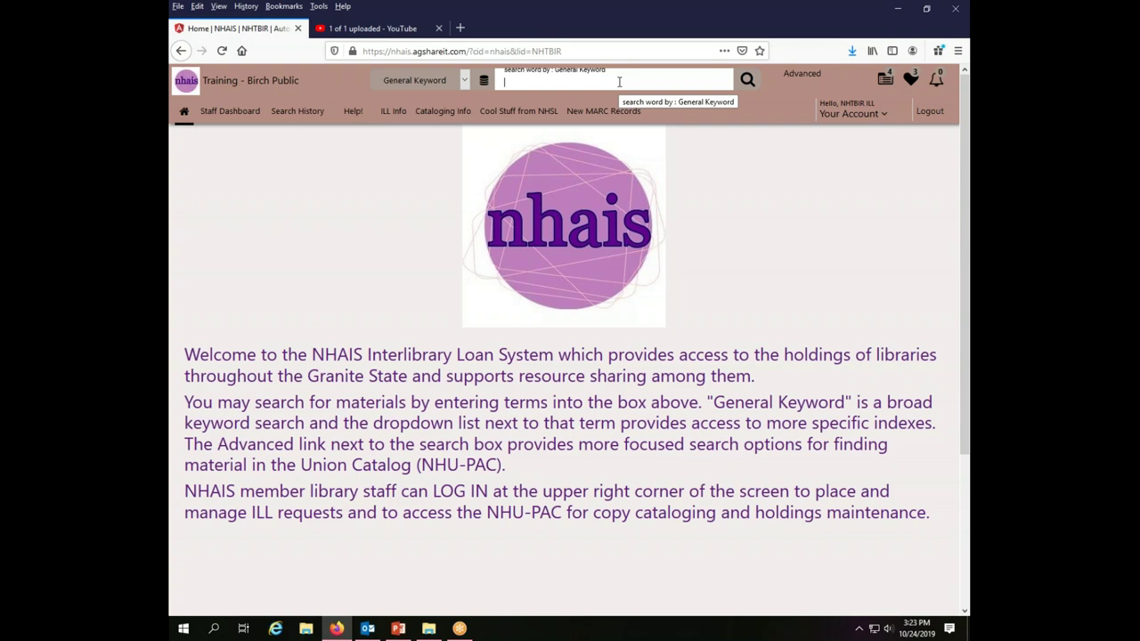
pyautogui.write('creamy ')
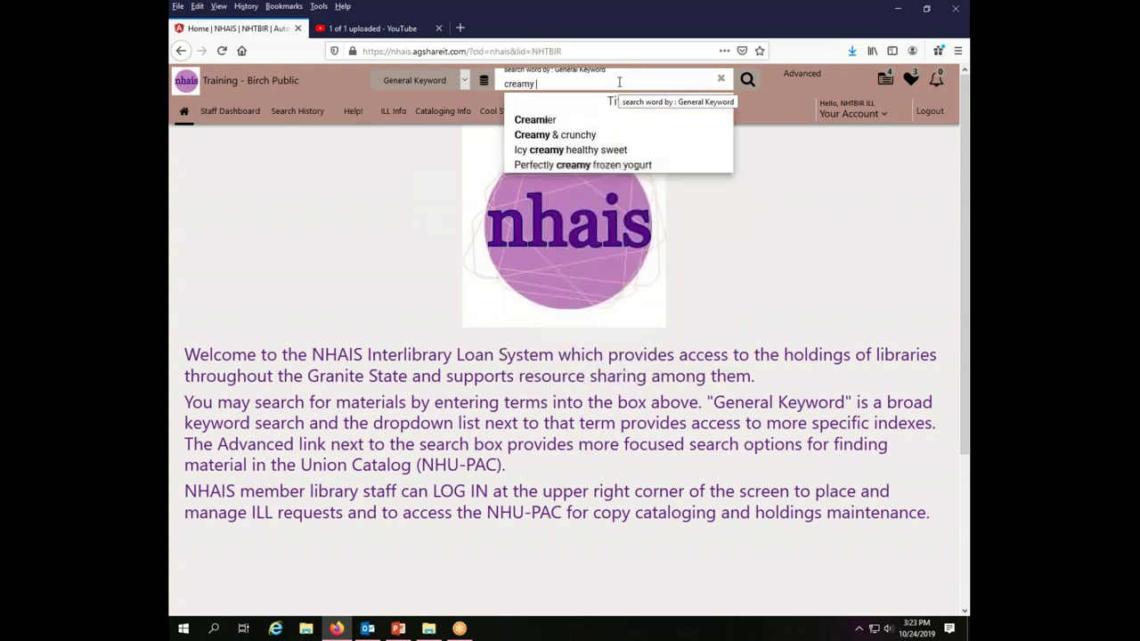
pyautogui.write('crunch')
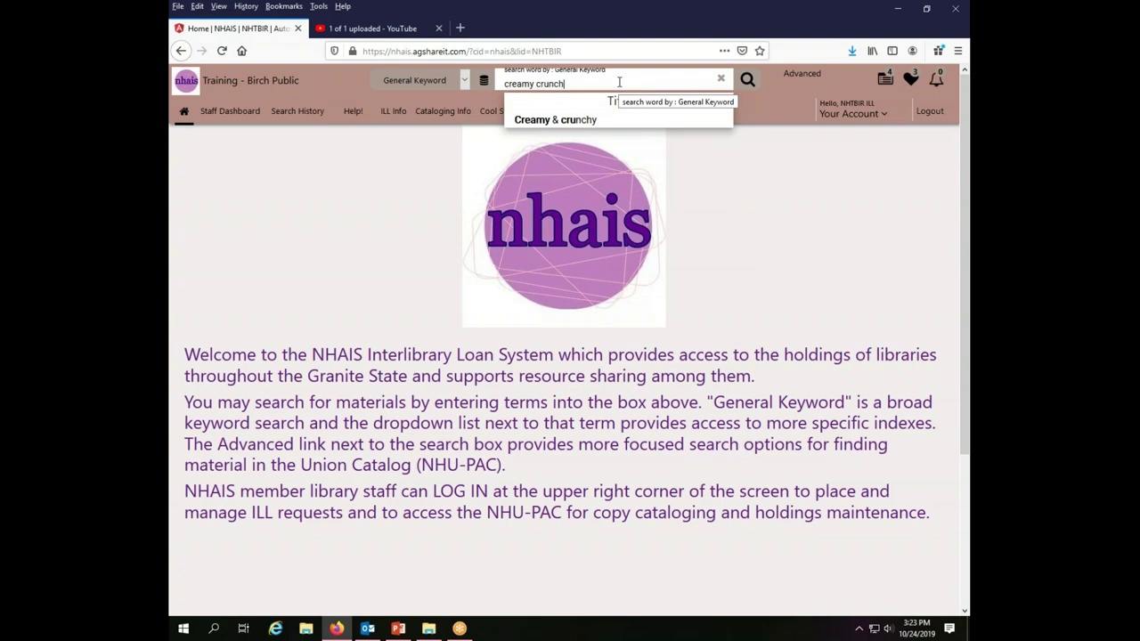
pyautogui.write('y pean')
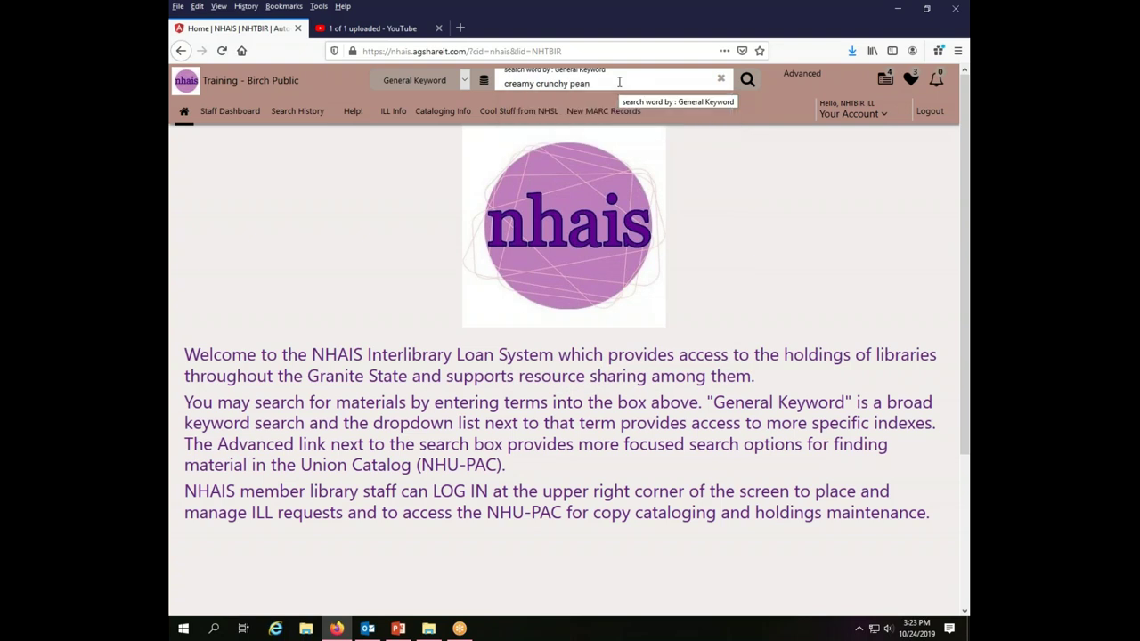
pyautogui.write('ut')
pyautogui.press('Return')
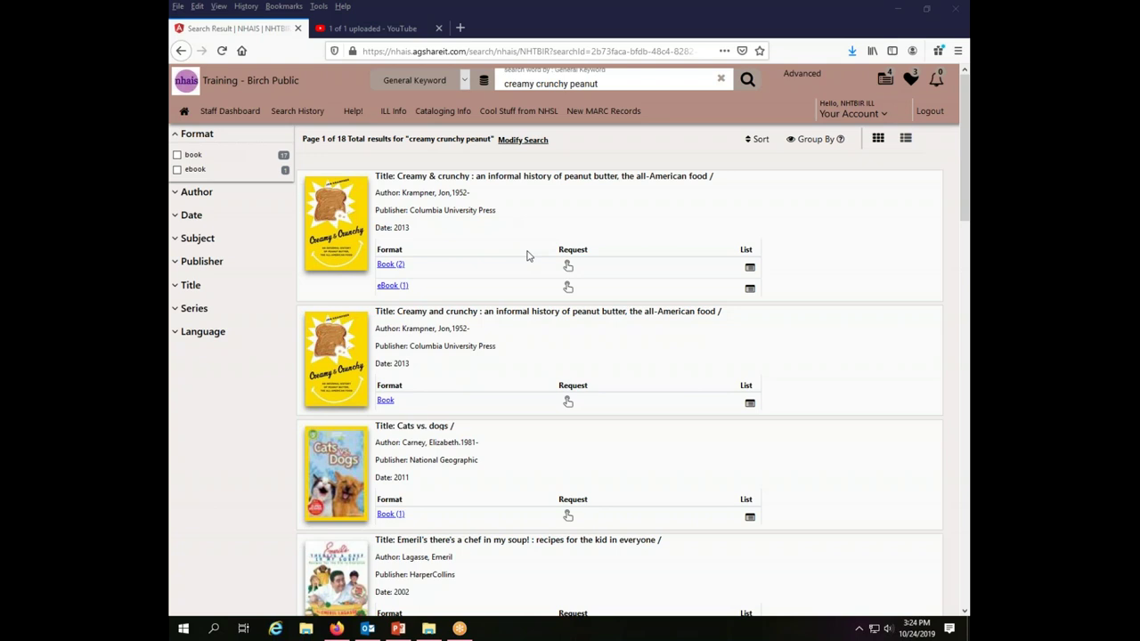
# Open a loan request for the Creamy & crunchy book, entering contact info 'text' and the patron's last name.
pyautogui.click(569, 265)
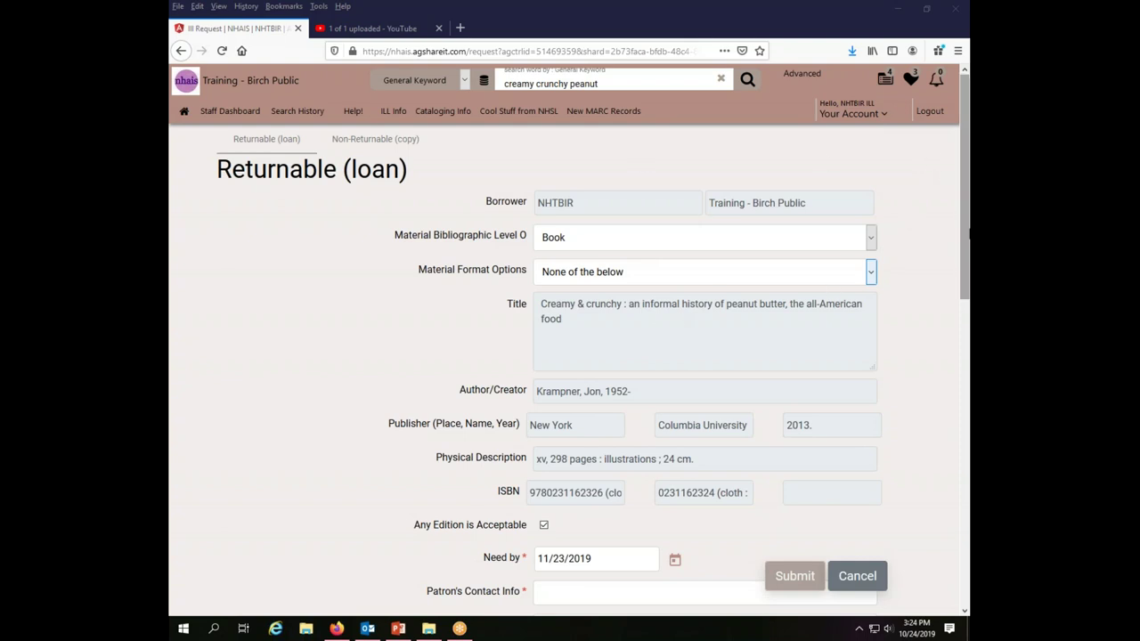
pyautogui.moveTo(966, 234); pyautogui.dragTo(962, 331)
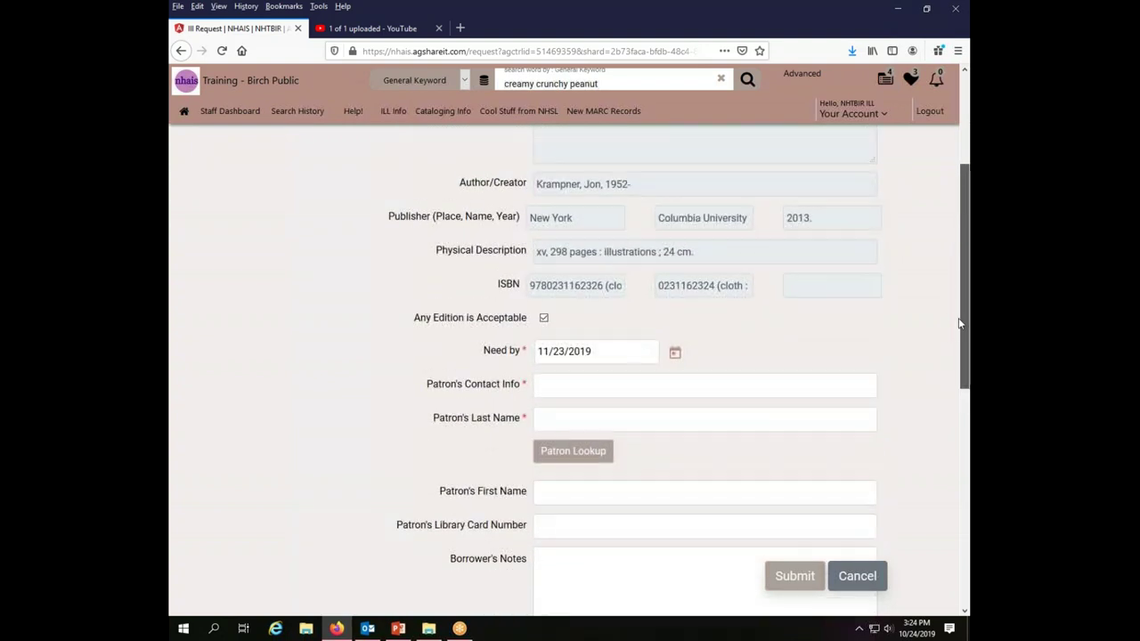
pyautogui.click(568, 389)
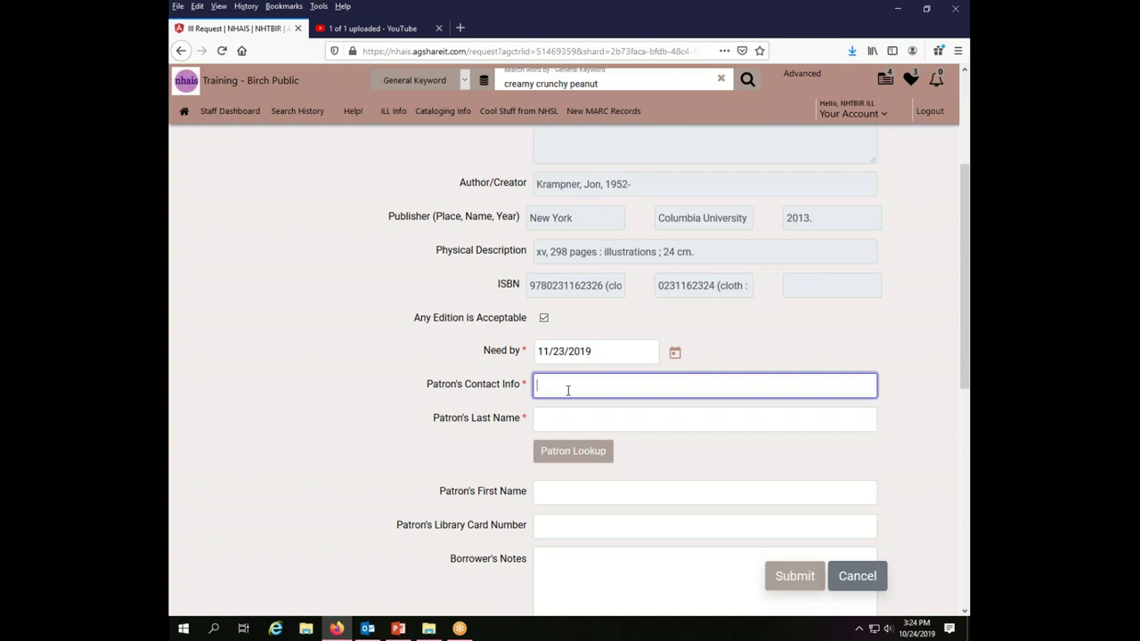
pyautogui.write('text')
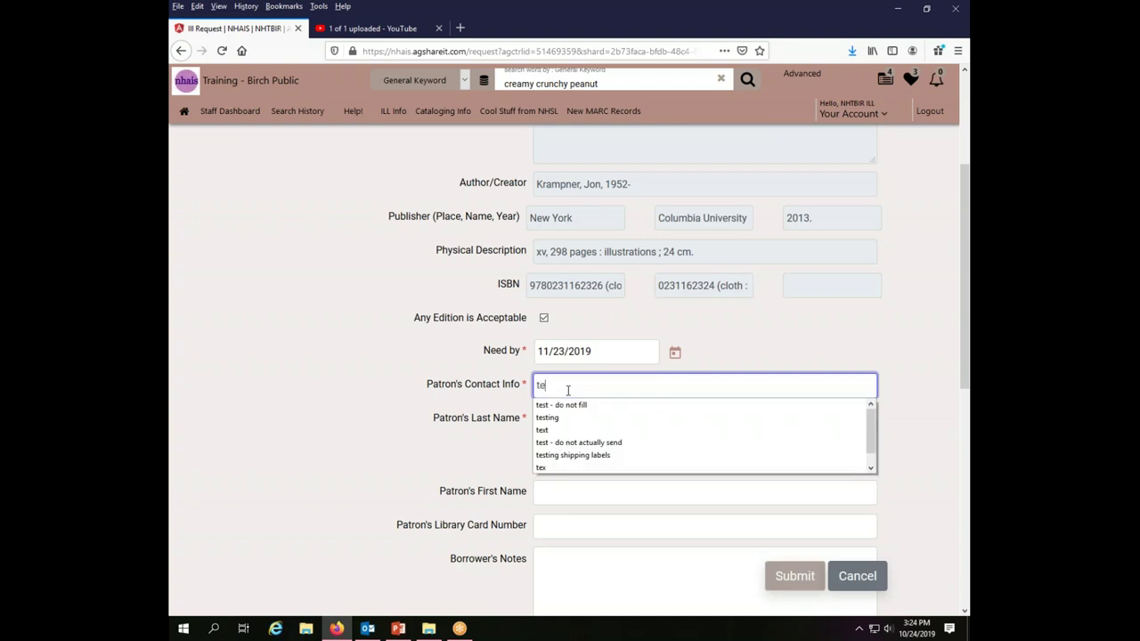
pyautogui.click(579, 425)
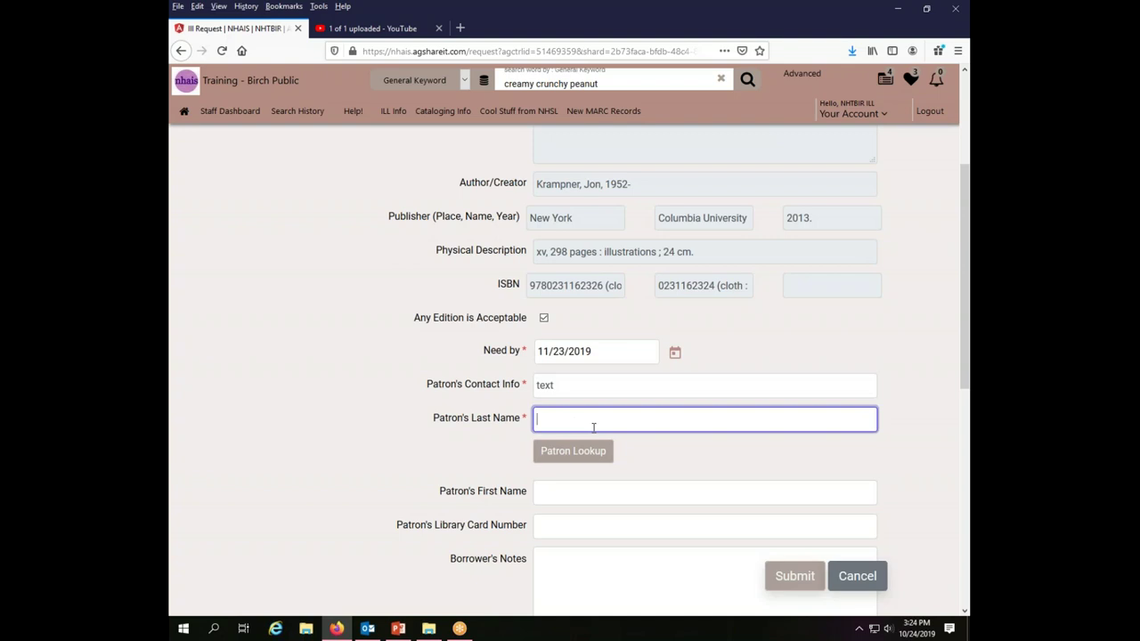
pyautogui.write('Joaquin')
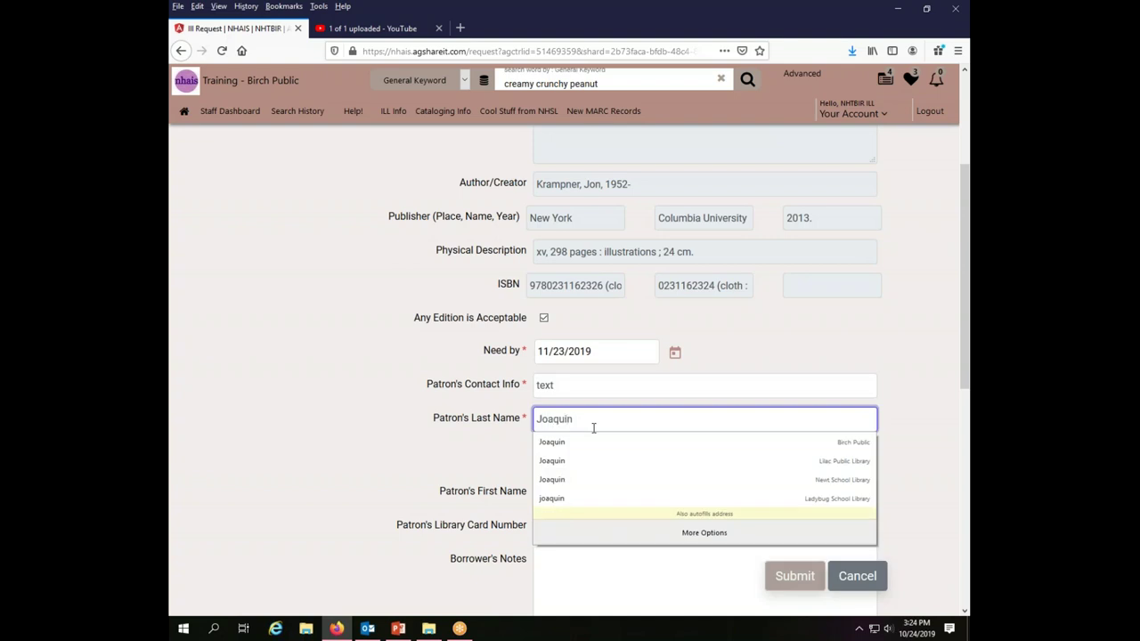
pyautogui.click(873, 346)
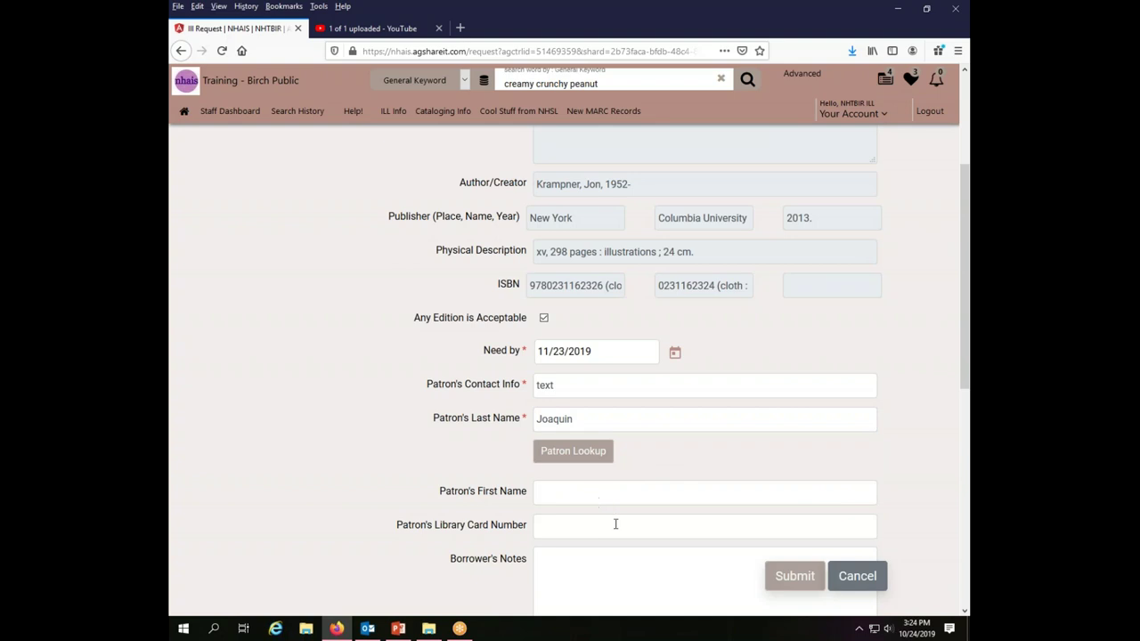
# Submit the Creamy & crunchy loan request from the bottom of the form.
pyautogui.scroll(-2, 595, 428)
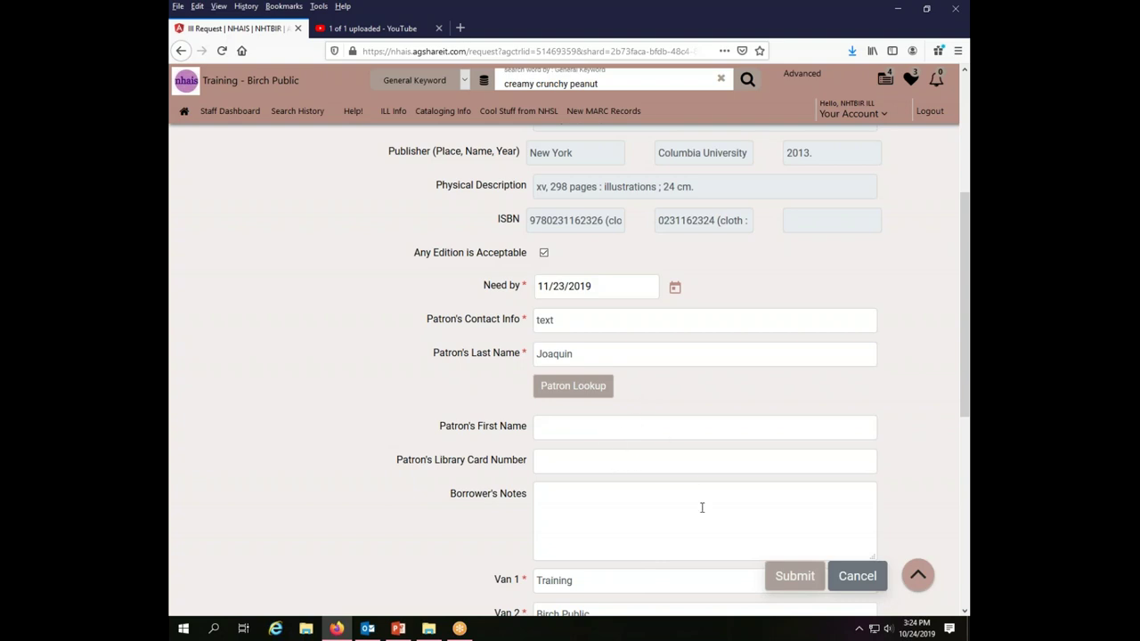
pyautogui.click(564, 510)
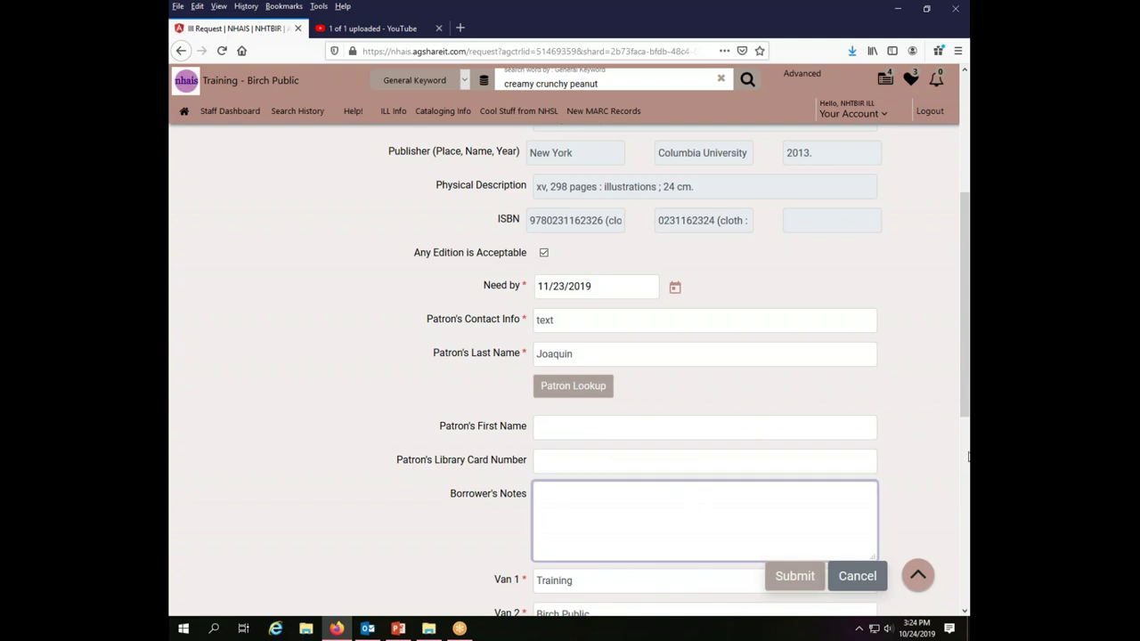
pyautogui.moveTo(963, 410); pyautogui.dragTo(964, 507)
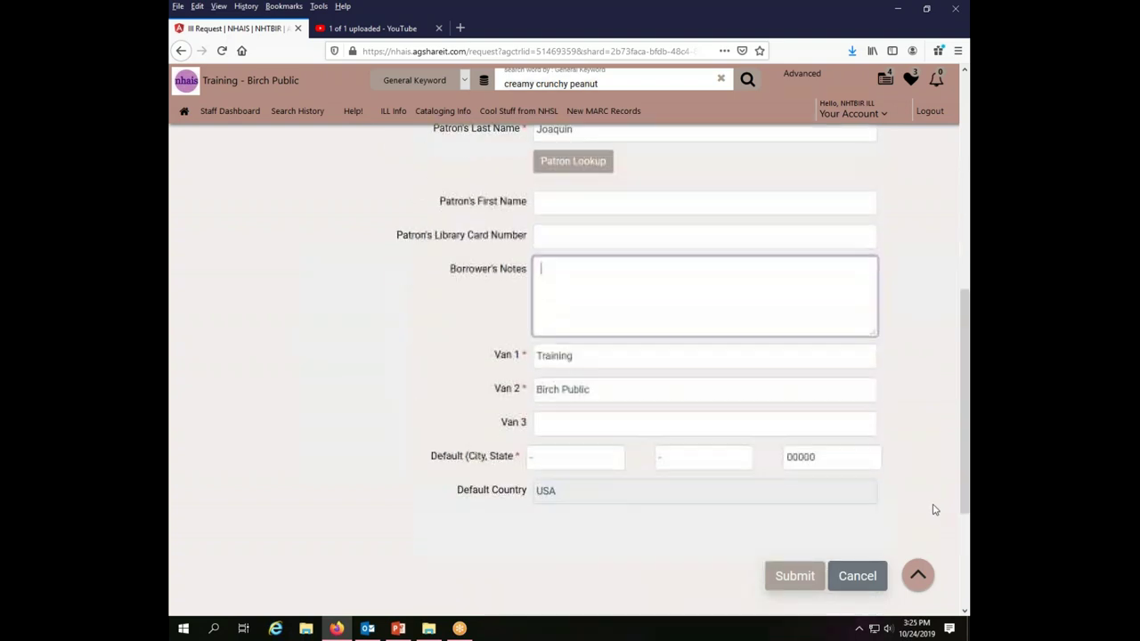
pyautogui.click(792, 579)
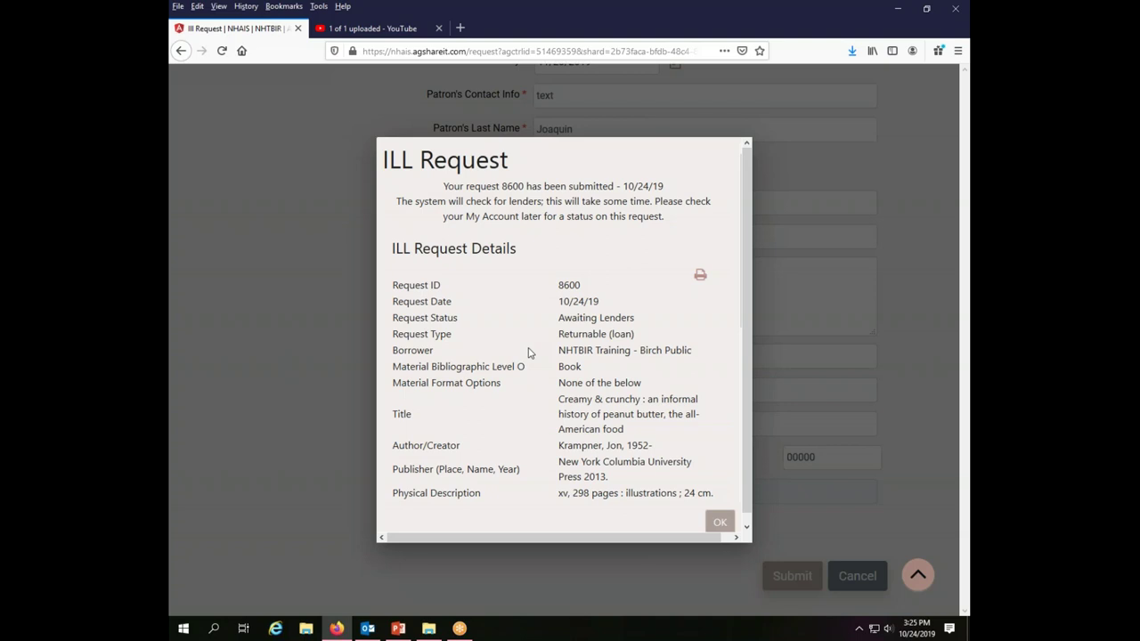
# Dismiss the ILL Request confirmation to return to the 18 'creamy crunchy peanut' results.
pyautogui.click(719, 522)
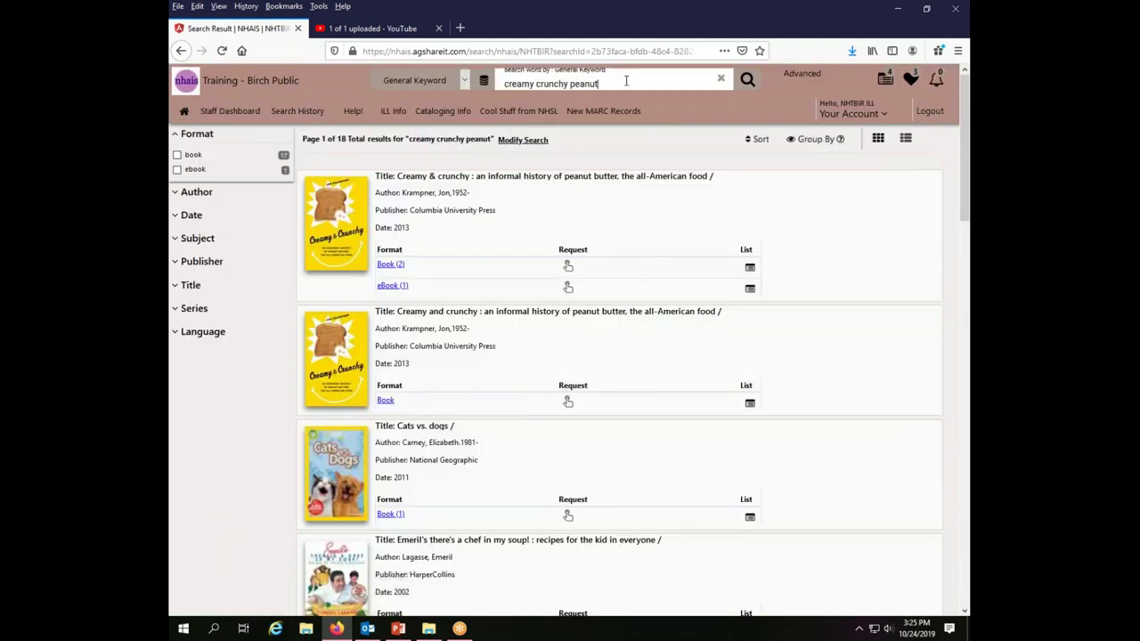
# Replace the search terms with 'song lark cather' and run the search, listing 80 results.
pyautogui.moveTo(626, 81); pyautogui.dragTo(453, 81)
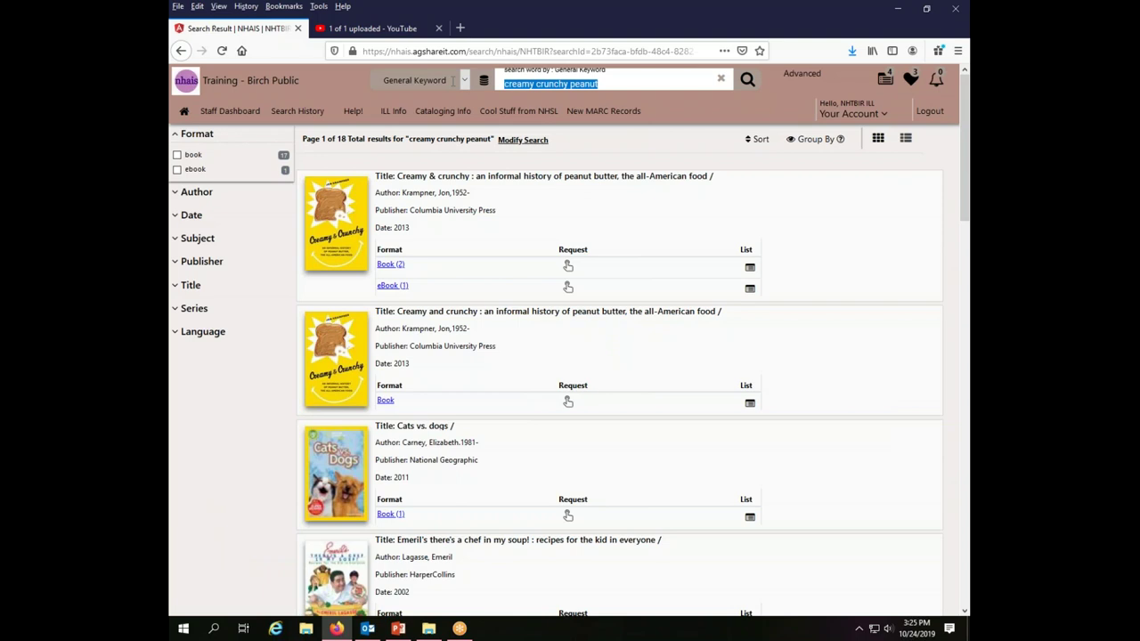
pyautogui.write('song lar')
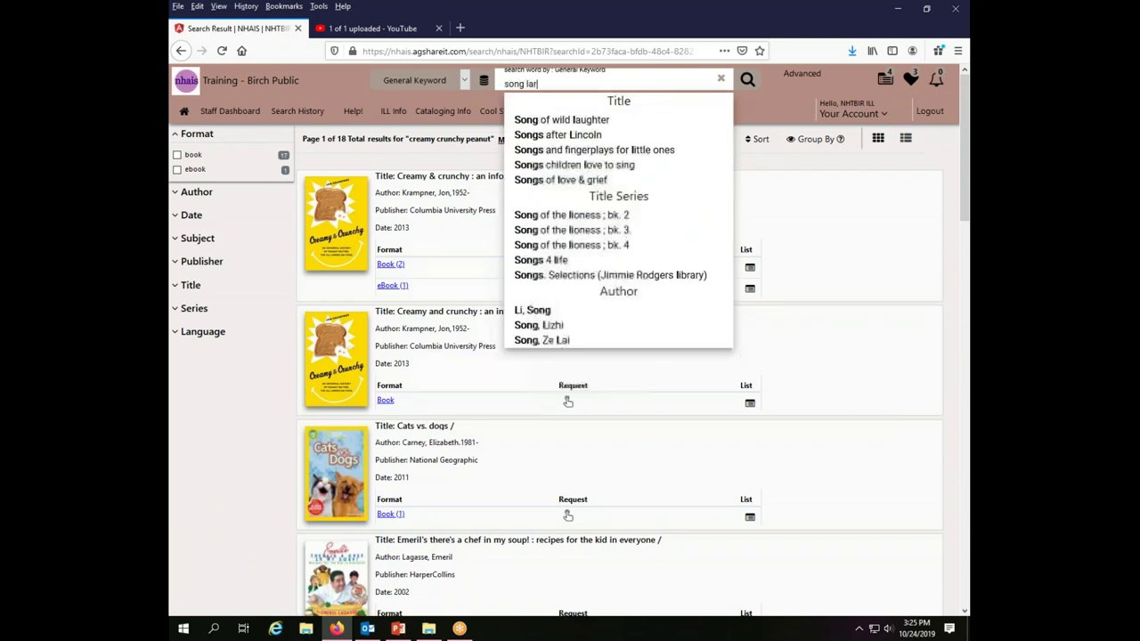
pyautogui.write('k cather')
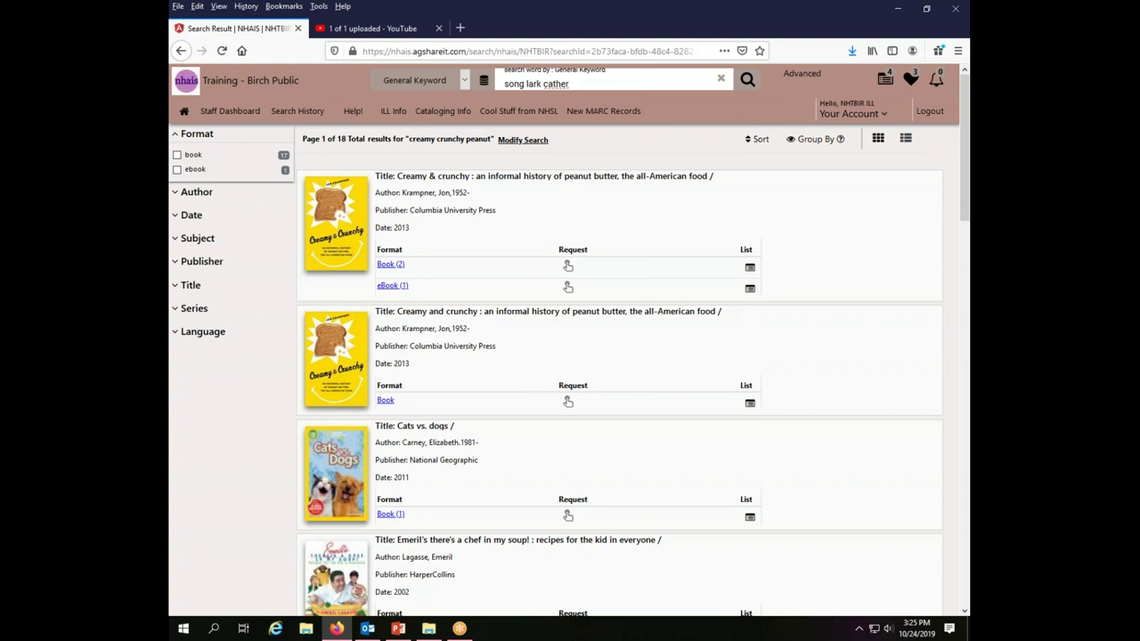
pyautogui.press('Return')
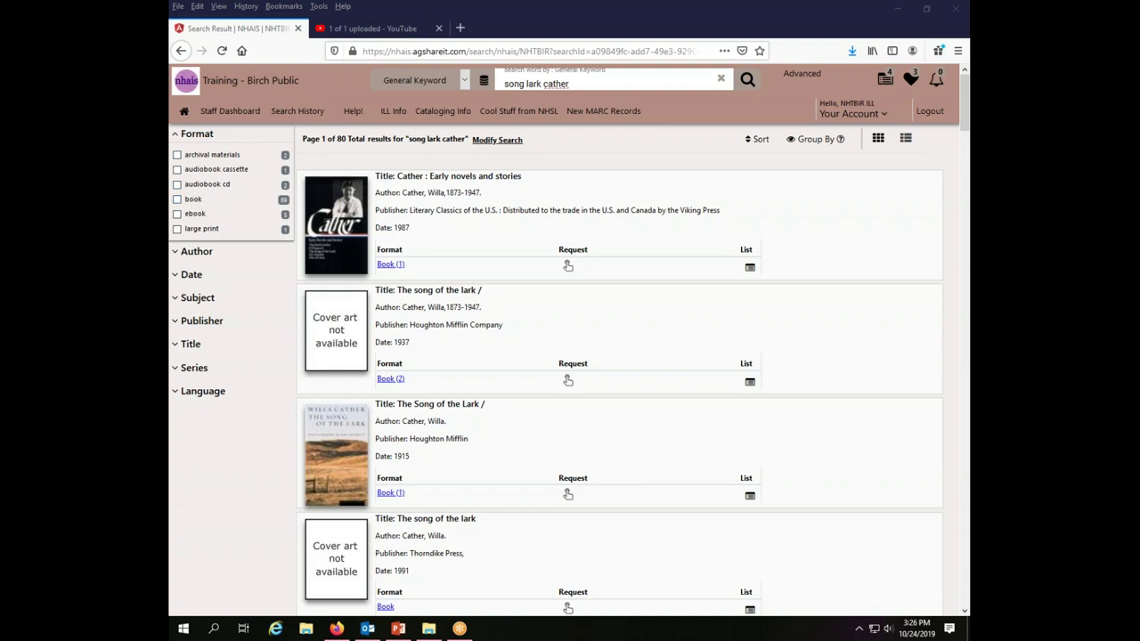
pyautogui.click(177, 201)
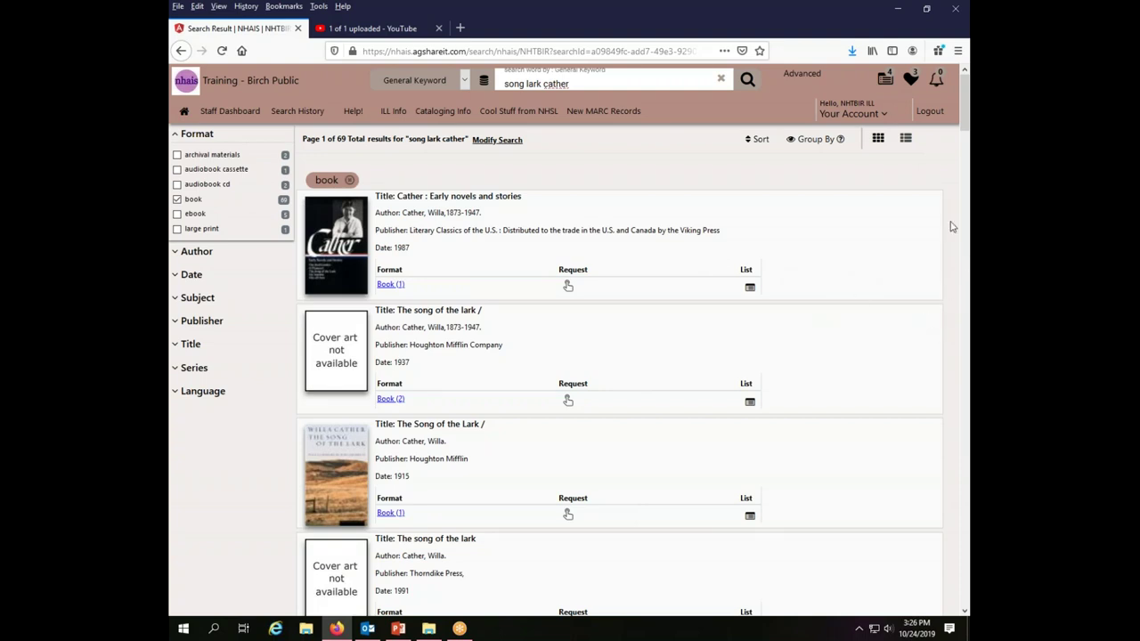
pyautogui.scroll(-2, 964, 140)
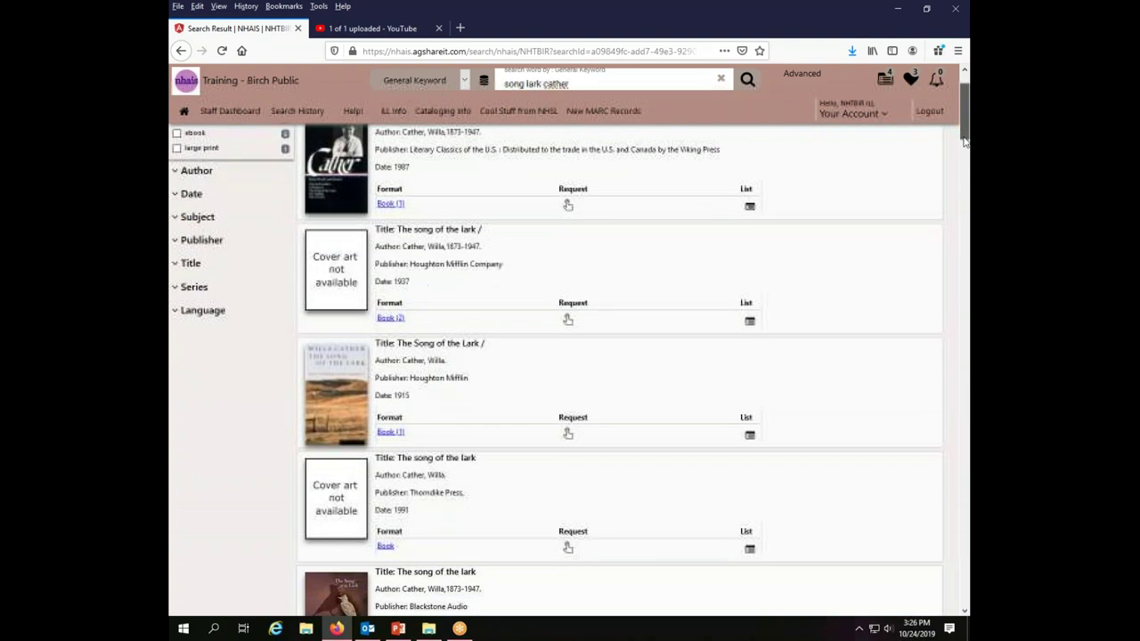
pyautogui.scroll(-5, 964, 141)
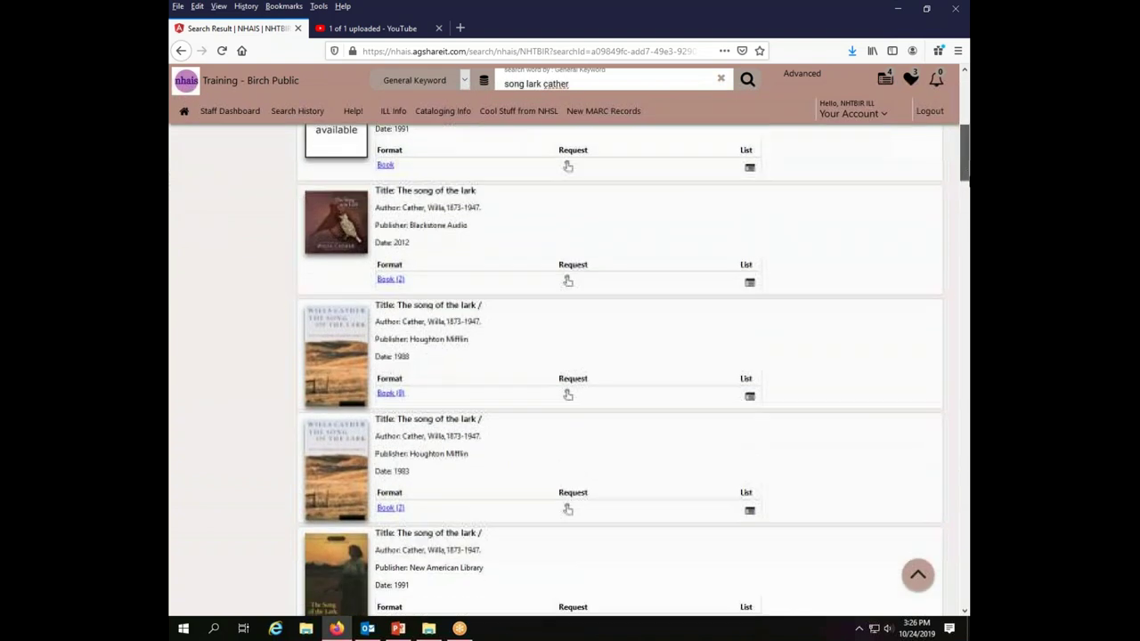
pyautogui.scroll(-3, 965, 141)
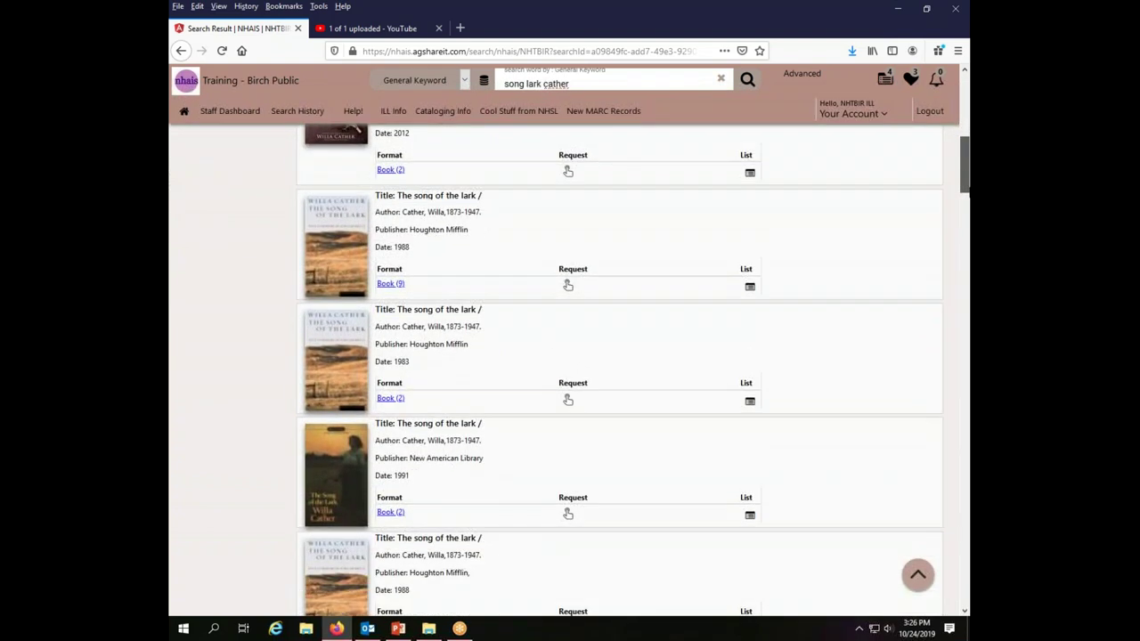
pyautogui.scroll(10, 964, 141)
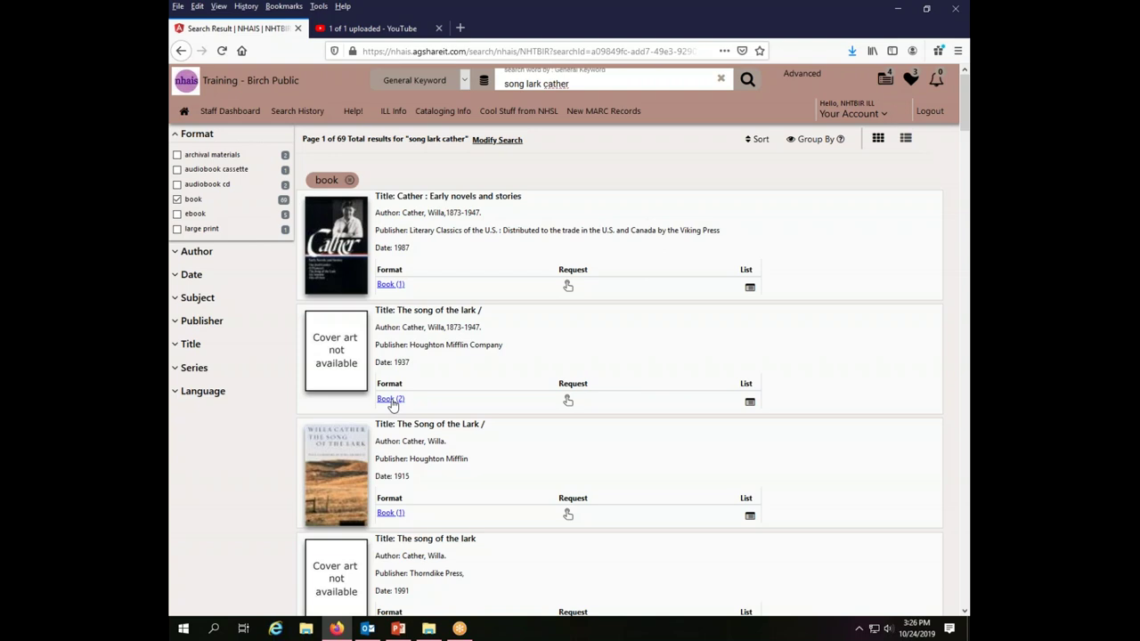
pyautogui.click(390, 399)
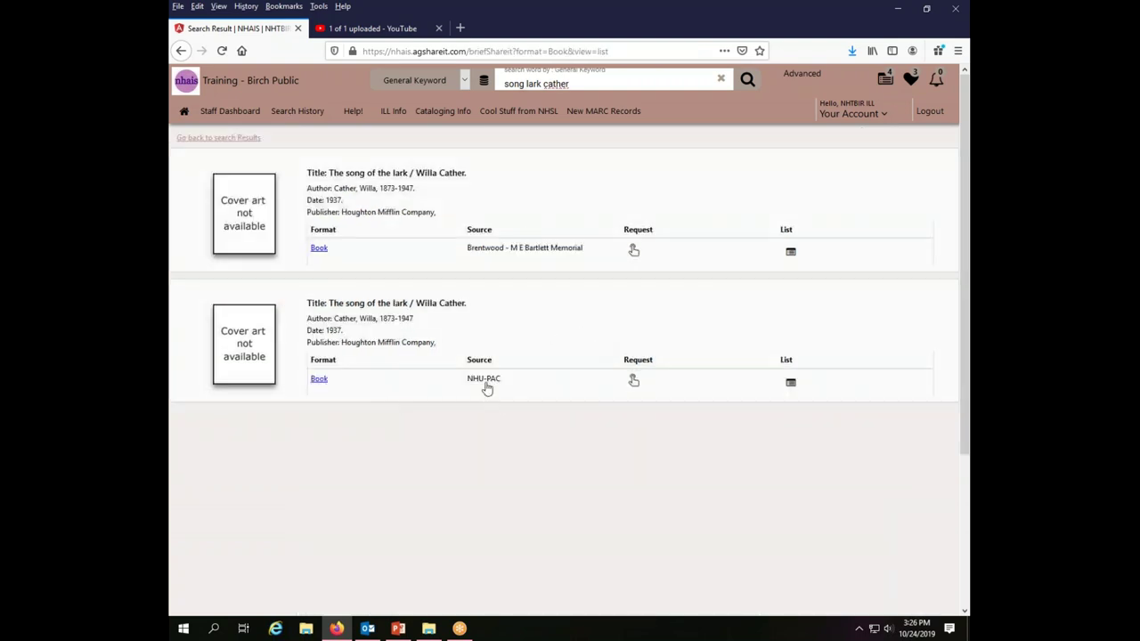
# Review the NHU-PAC copy's full record of the 1937 edition, then return to the two-copy list.
pyautogui.click(319, 379)
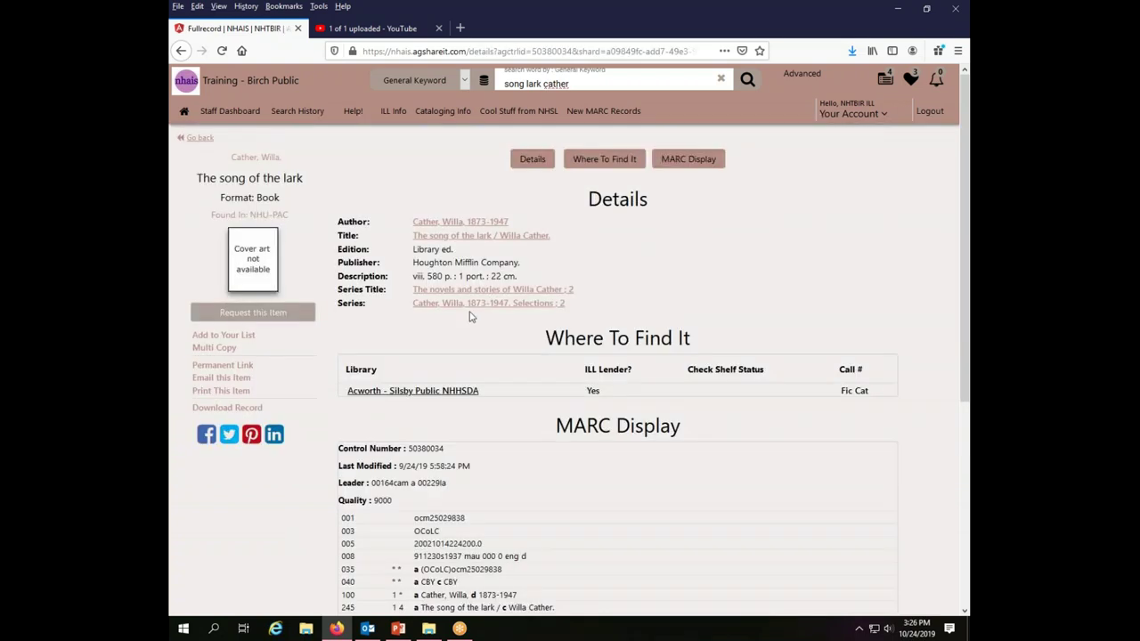
pyautogui.moveTo(961, 250)
pyautogui.mouseDown()
pyautogui.moveTo(968, 458)
pyautogui.moveTo(953, 243)
pyautogui.mouseUp()
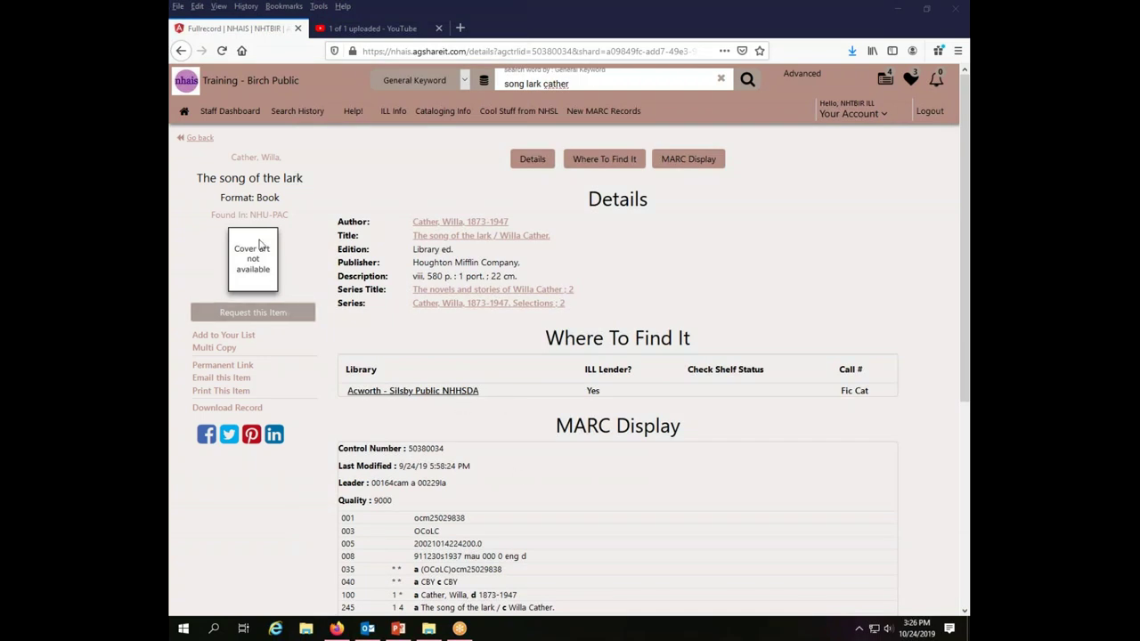
pyautogui.click(194, 138)
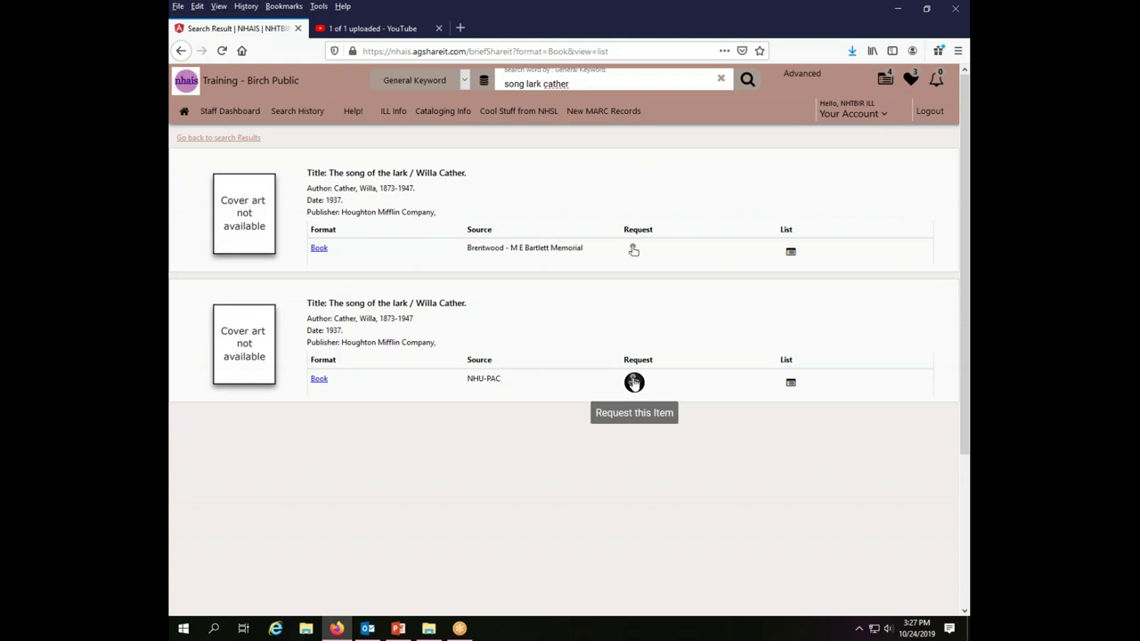
# Start a loan request for the NHU-PAC copy with phone contact info and the patron's last name.
pyautogui.click(633, 382)
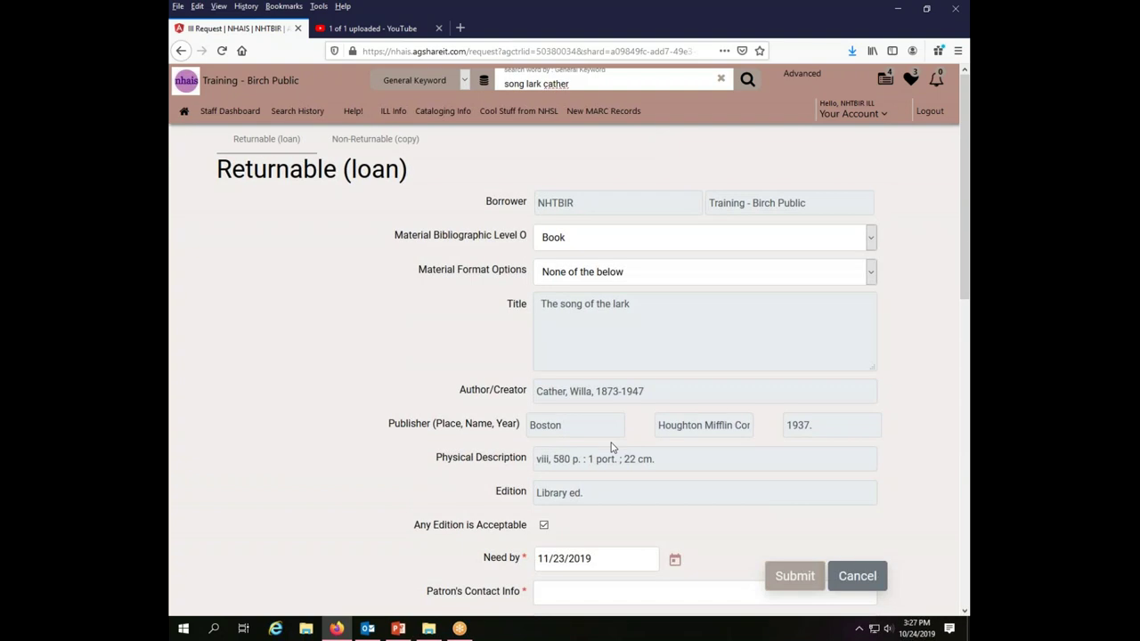
pyautogui.moveTo(966, 208); pyautogui.dragTo(949, 371)
pyautogui.click(600, 223)
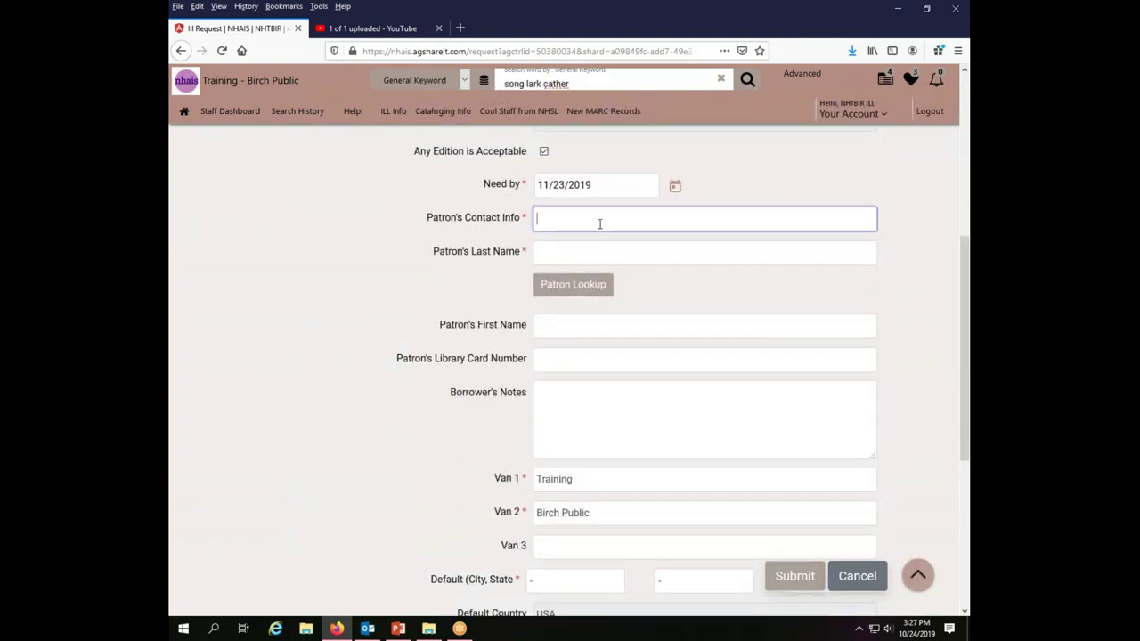
pyautogui.write('phone')
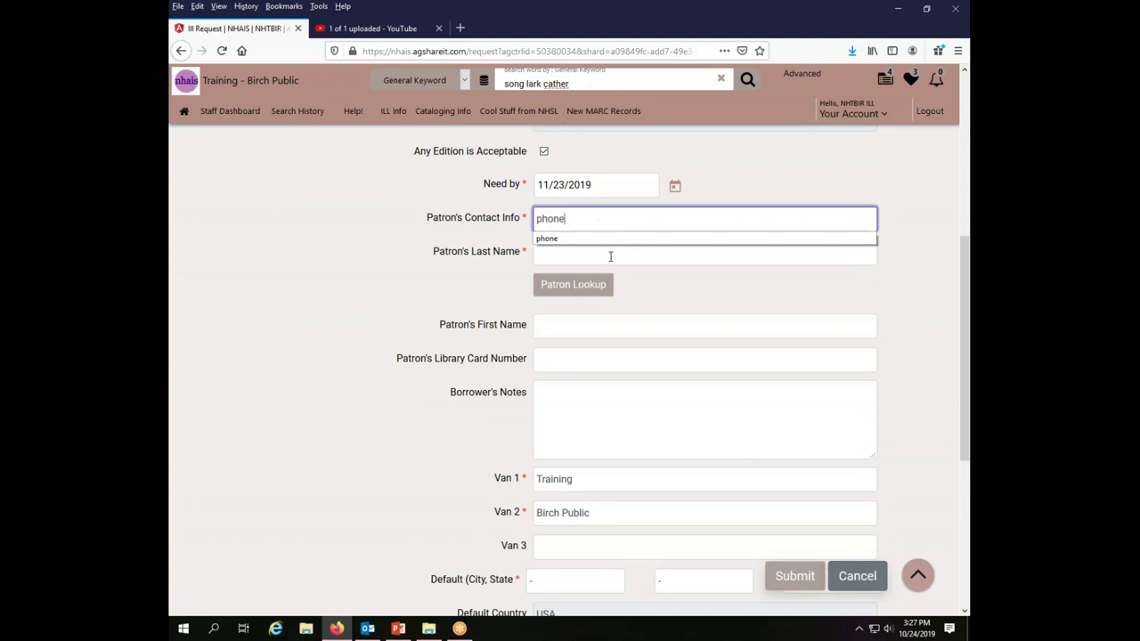
pyautogui.click(610, 255)
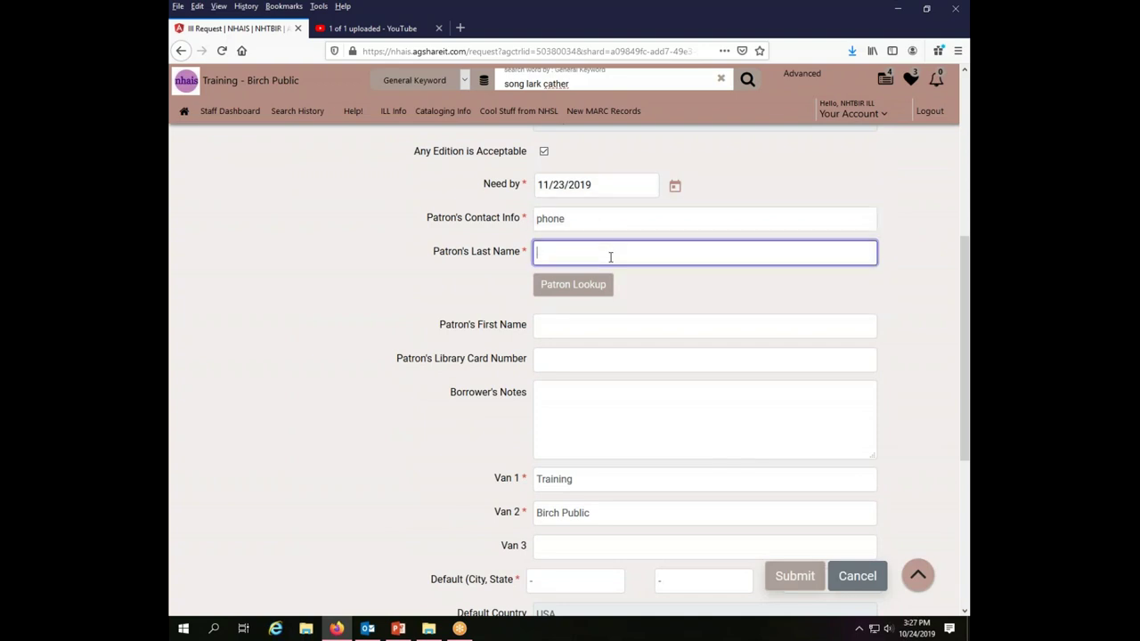
pyautogui.write('North')
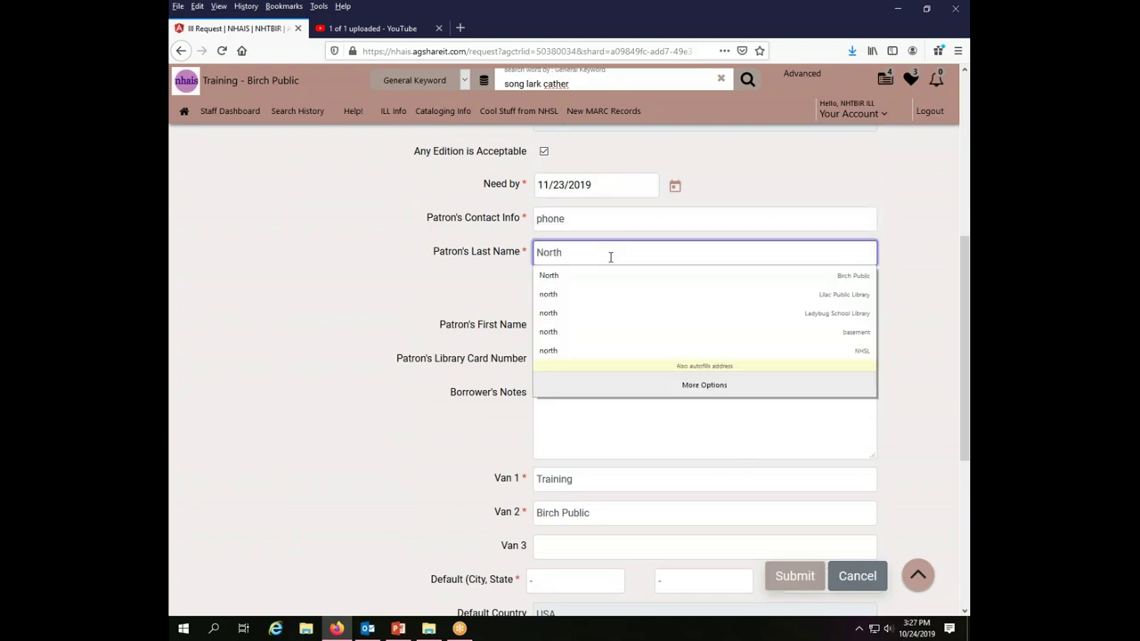
pyautogui.click(915, 244)
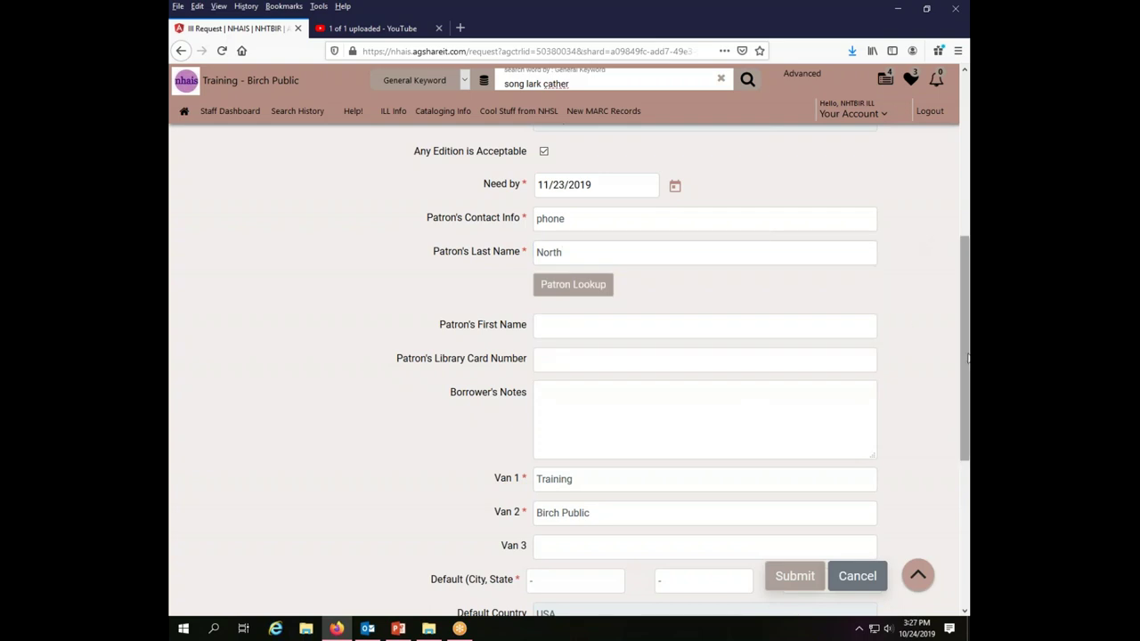
# Submit The song of the lark request and dismiss its confirmation.
pyautogui.scroll(-5, 968, 358)
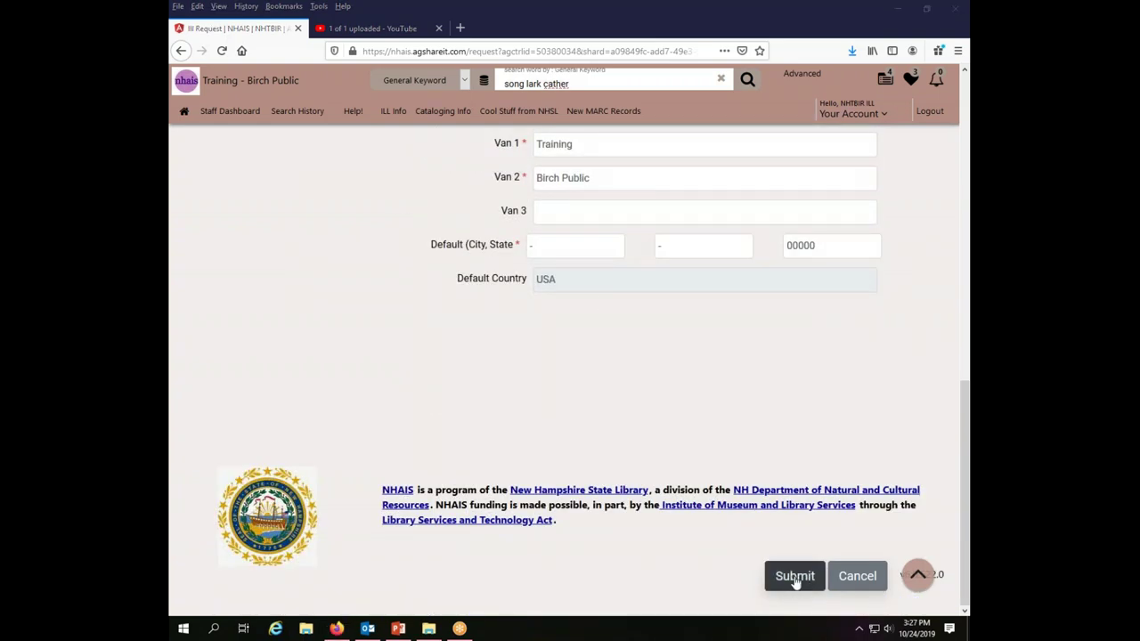
pyautogui.click(794, 577)
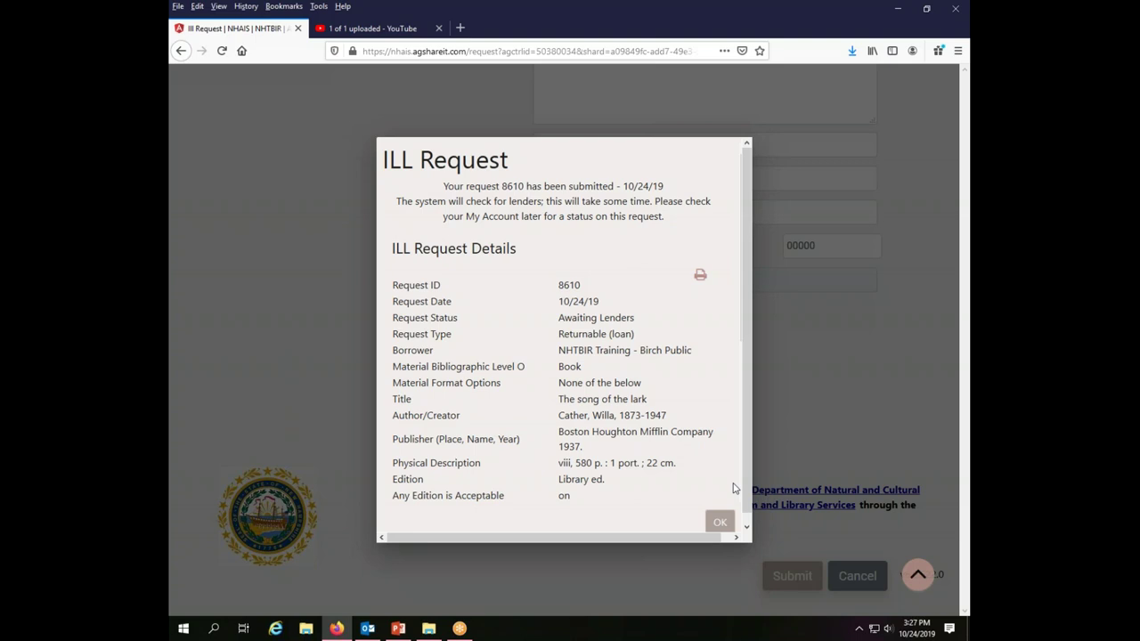
pyautogui.click(719, 523)
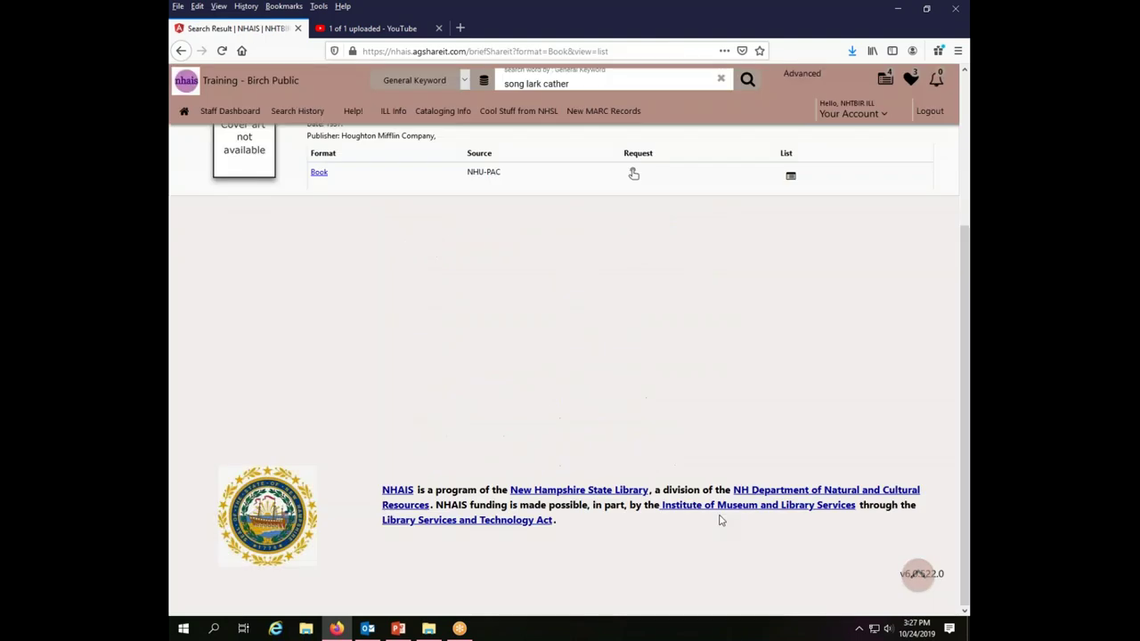
pyautogui.moveTo(966, 427); pyautogui.dragTo(966, 250)
pyautogui.scroll(1, 702, 257)
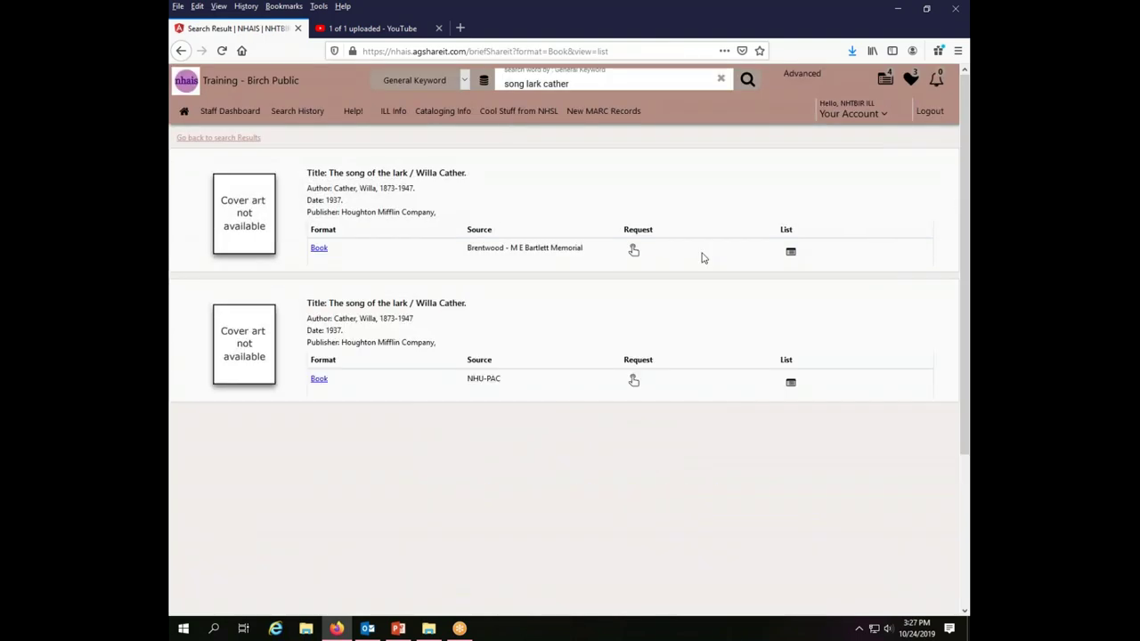
# Search the catalog for 'return chaos gardner', correcting the misspelled 'choa', to get 6 results.
pyautogui.tripleClick(604, 82)
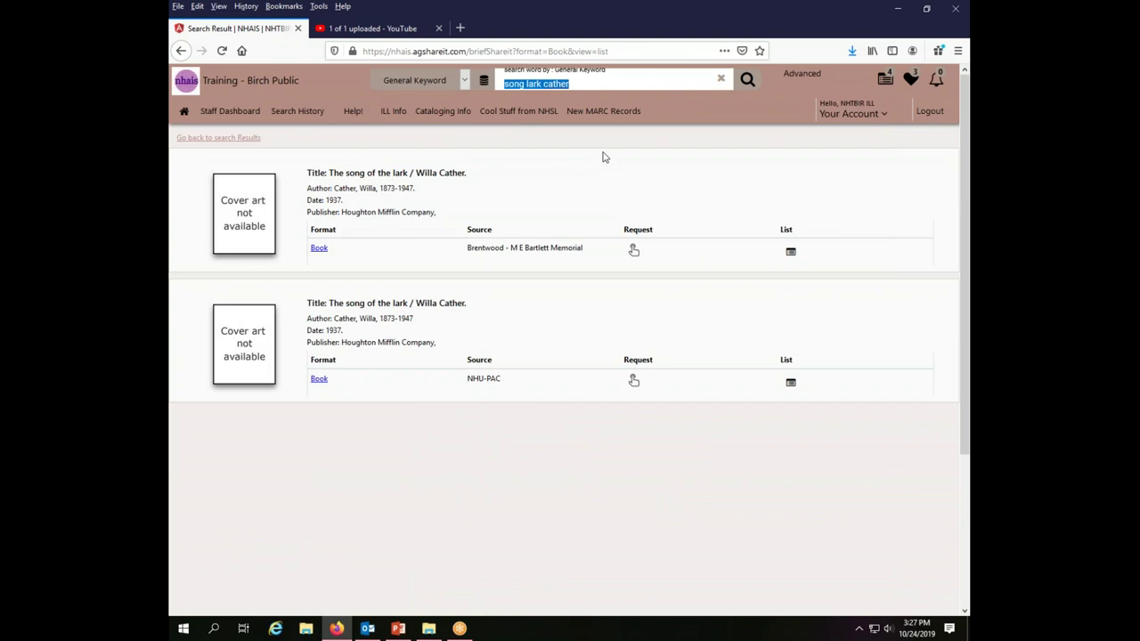
pyautogui.write('return choas gardner')
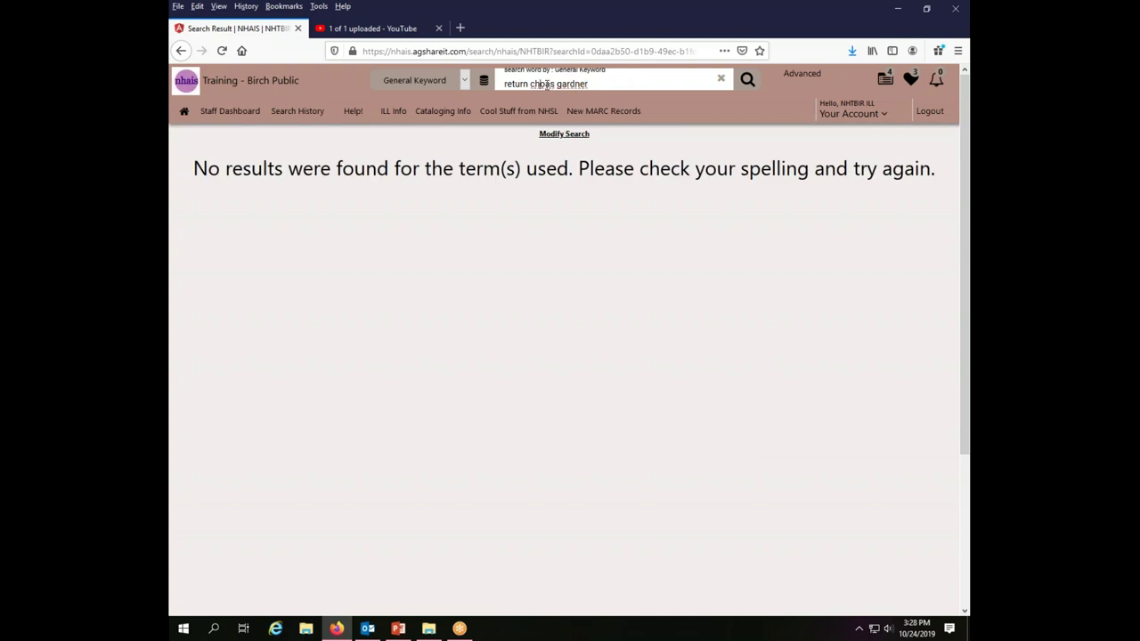
pyautogui.press('BackSpace')
pyautogui.press('BackSpace')
pyautogui.write('ao')
pyautogui.click(746, 80)
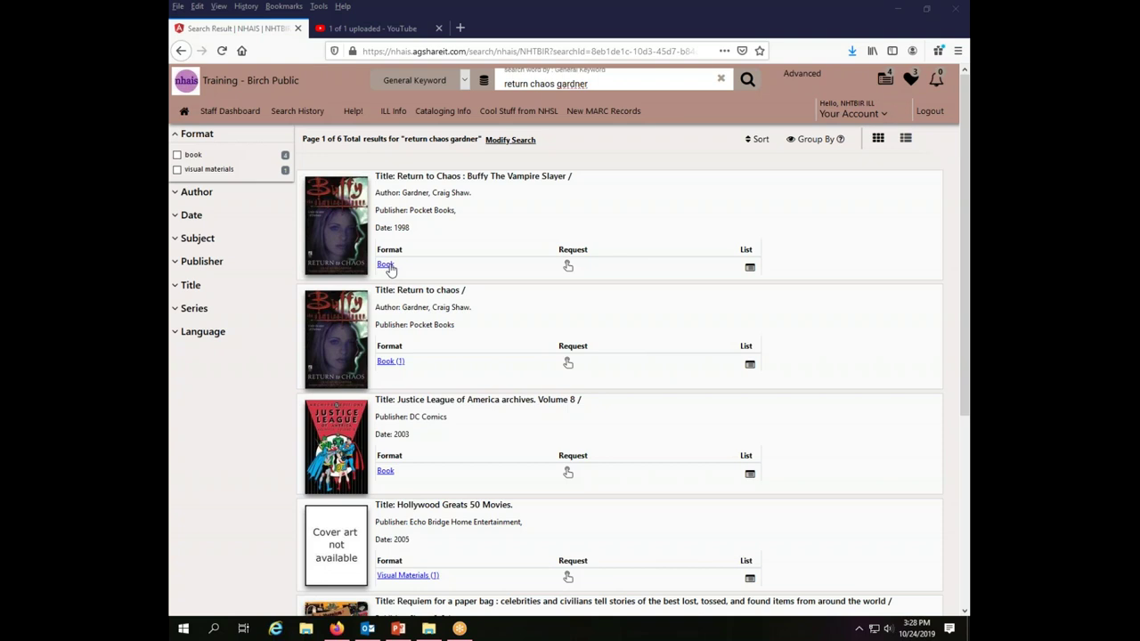
# Inspect the first Return to Chaos record, then go back to the search results.
pyautogui.click(386, 265)
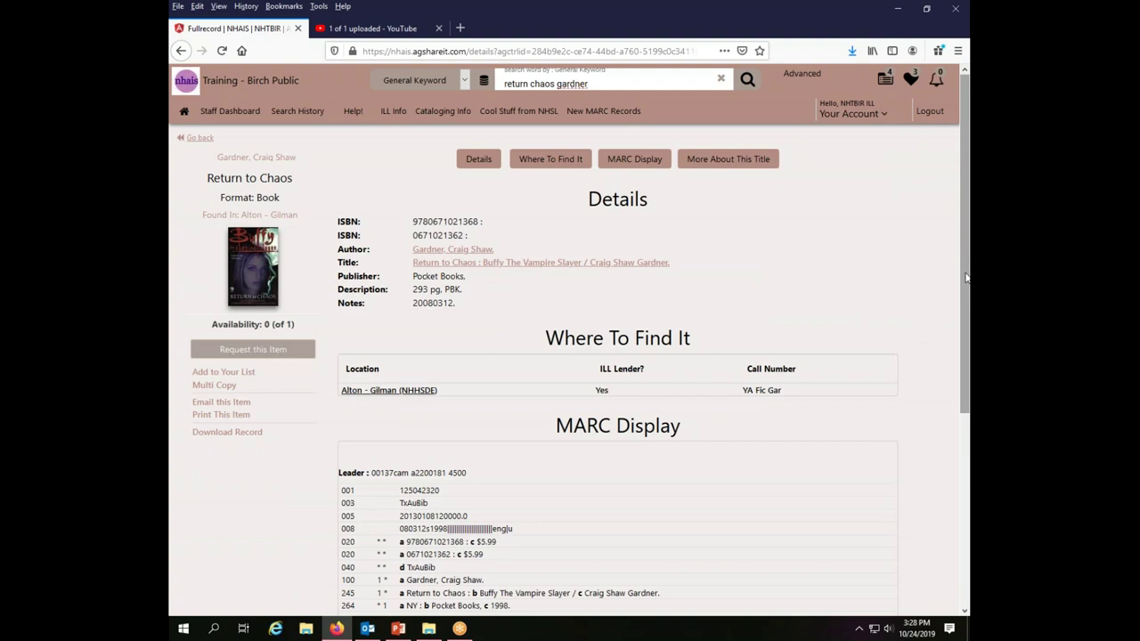
pyautogui.moveTo(966, 278); pyautogui.dragTo(949, 196)
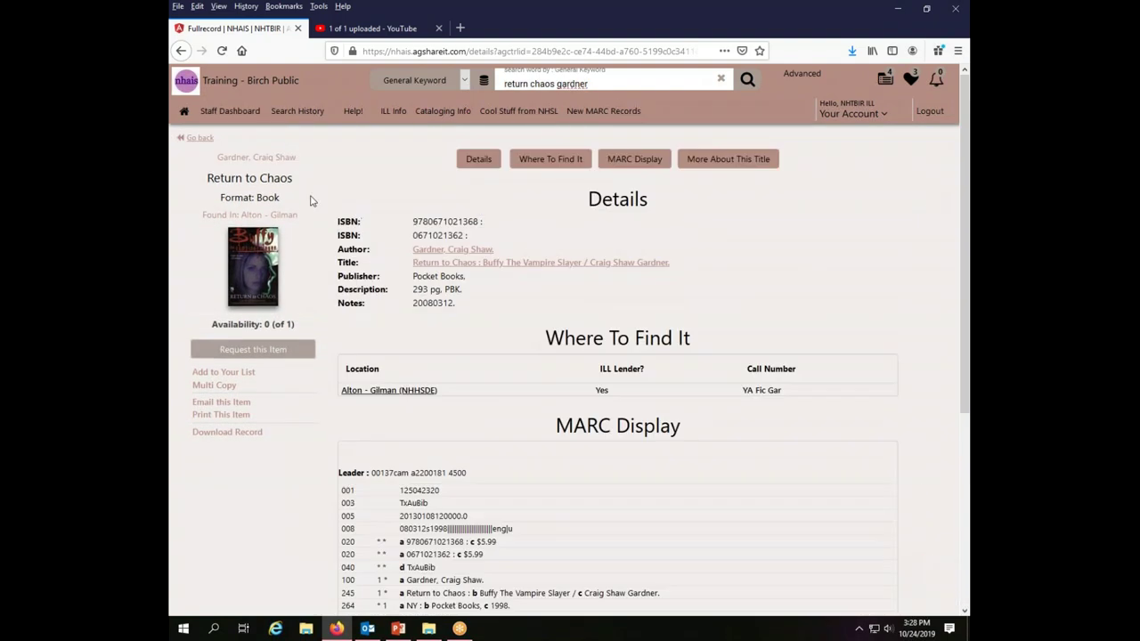
pyautogui.click(190, 138)
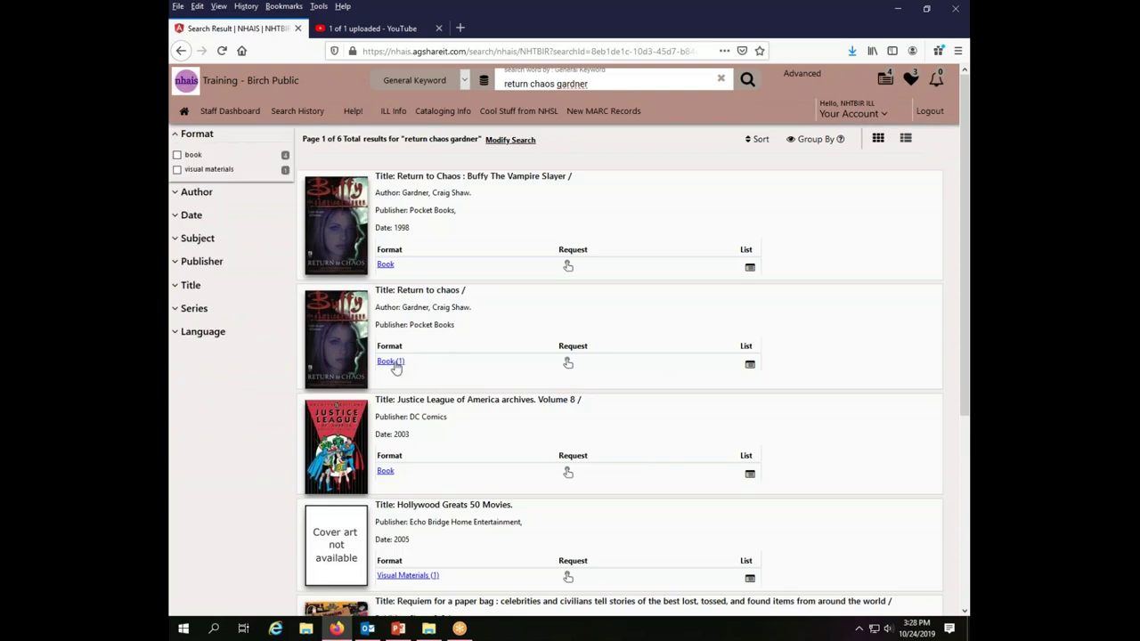
# Review the second Return to chaos record found in NHU-PAC and request the item.
pyautogui.click(398, 362)
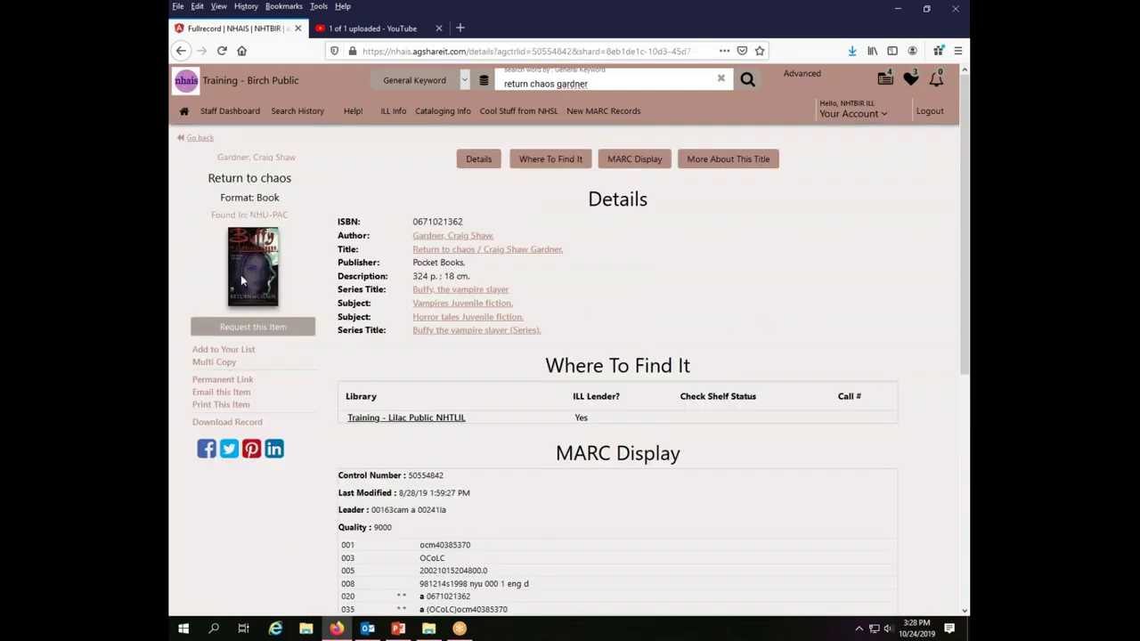
pyautogui.moveTo(210, 217); pyautogui.dragTo(294, 216)
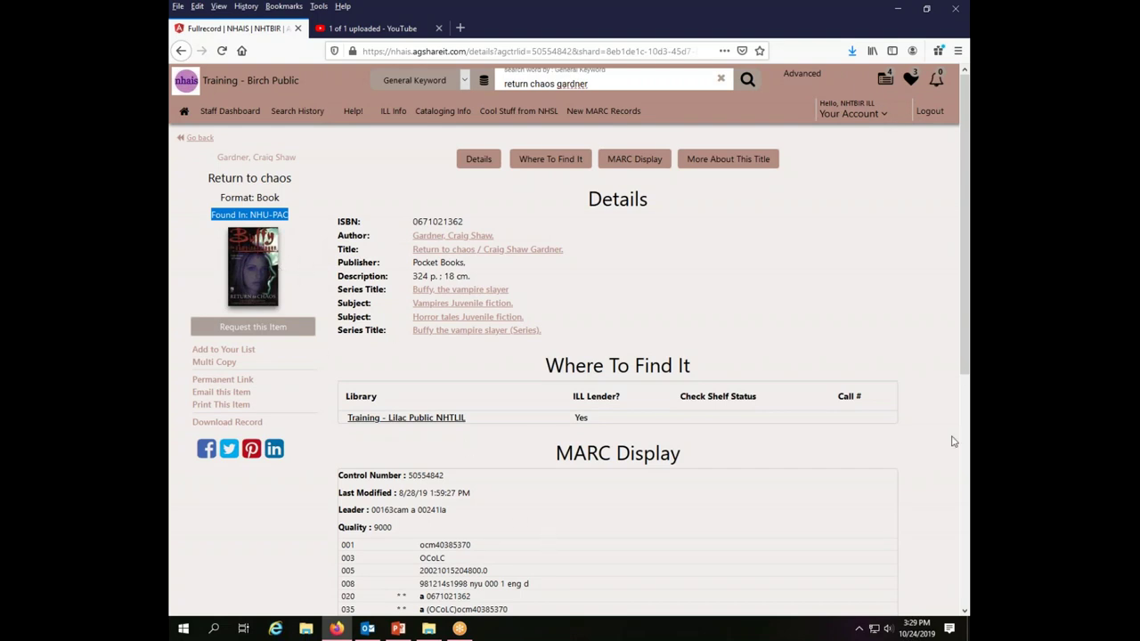
pyautogui.scroll(-1, 962, 368)
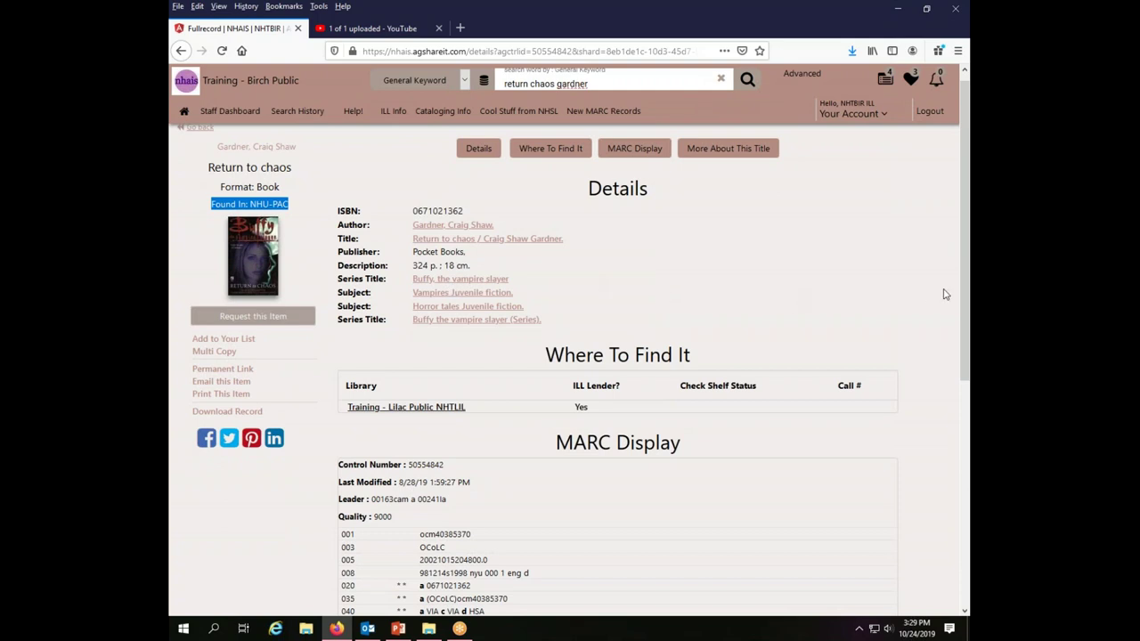
pyautogui.moveTo(963, 306)
pyautogui.mouseDown()
pyautogui.moveTo(953, 445)
pyautogui.moveTo(941, 306)
pyautogui.mouseUp()
pyautogui.scroll(2, 763, 392)
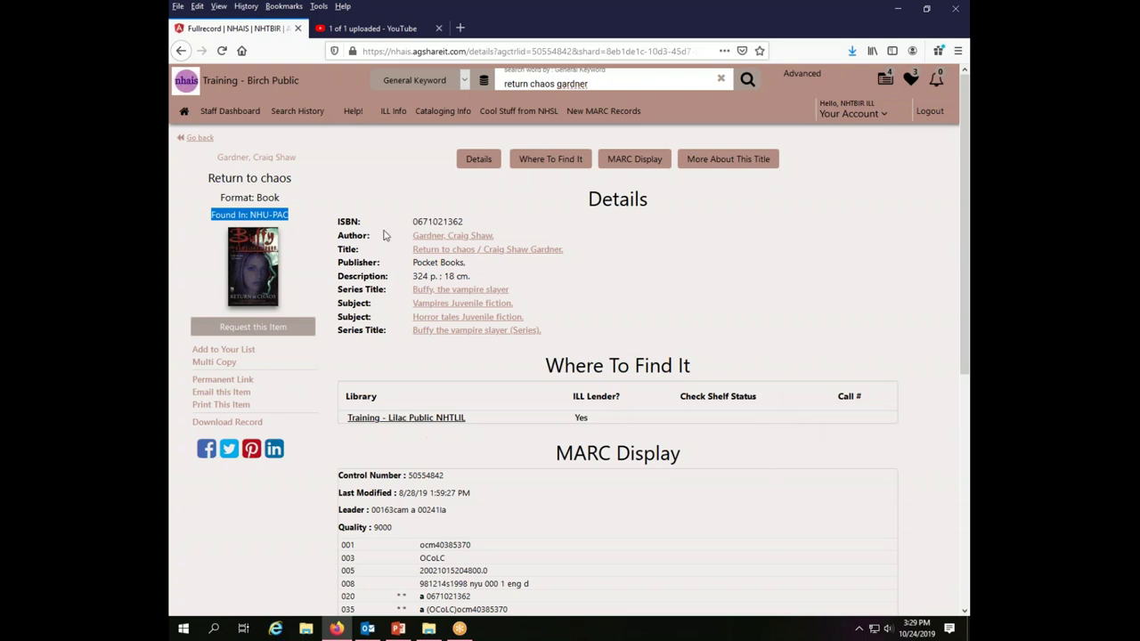
pyautogui.click(275, 328)
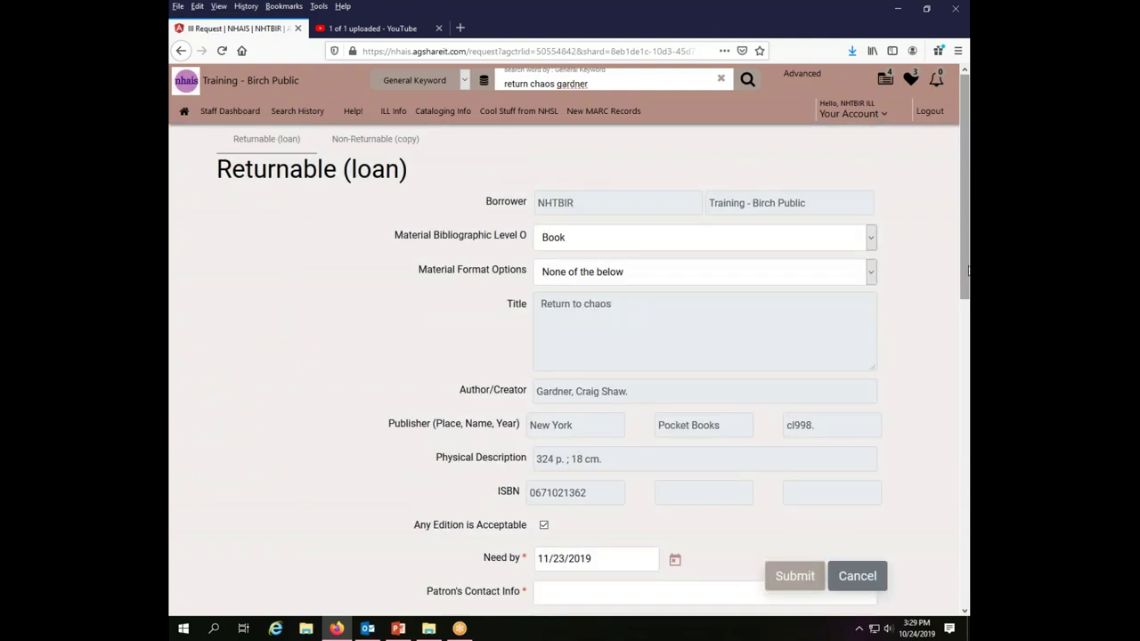
# Enter contact info 'text' and the patron's last name, then submit the Return to chaos request.
pyautogui.scroll(-3, 964, 272)
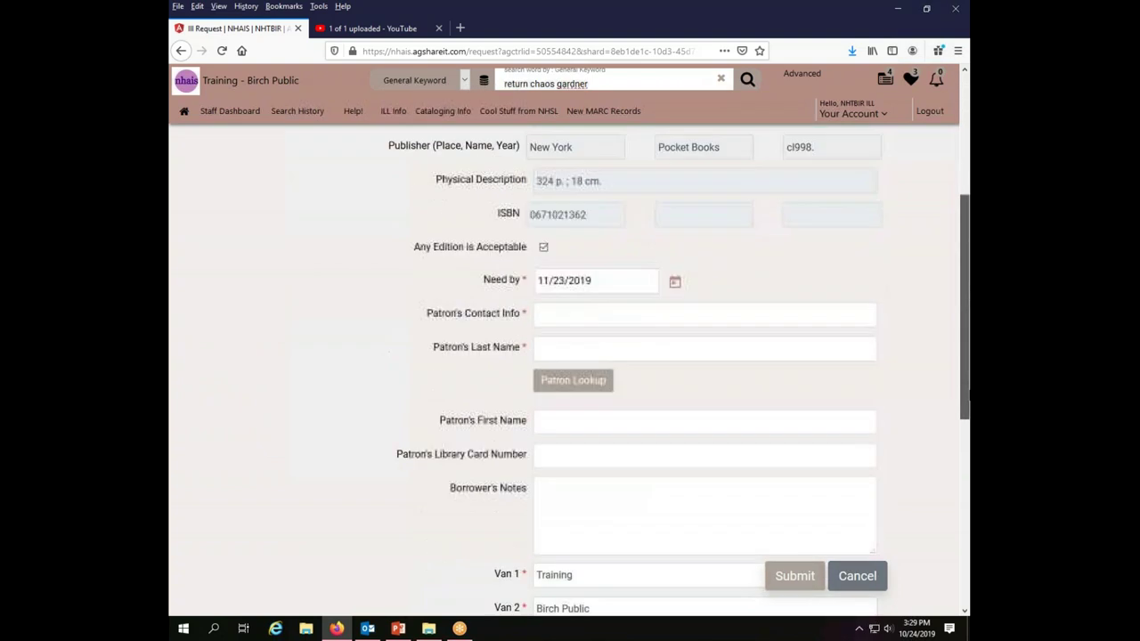
pyautogui.click(581, 302)
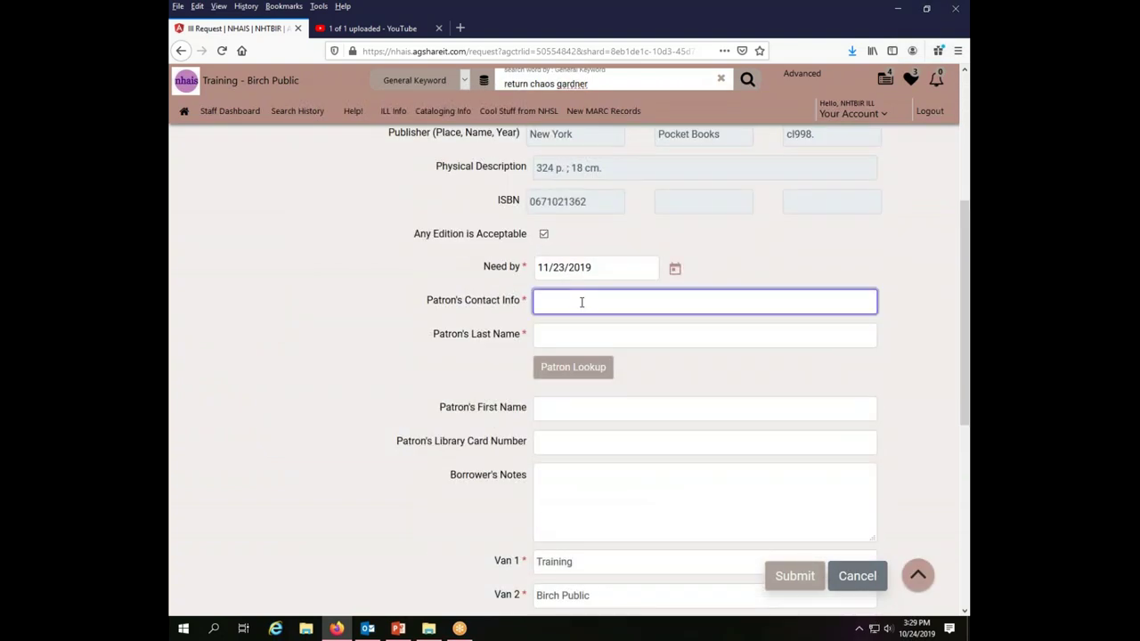
pyautogui.write('test')
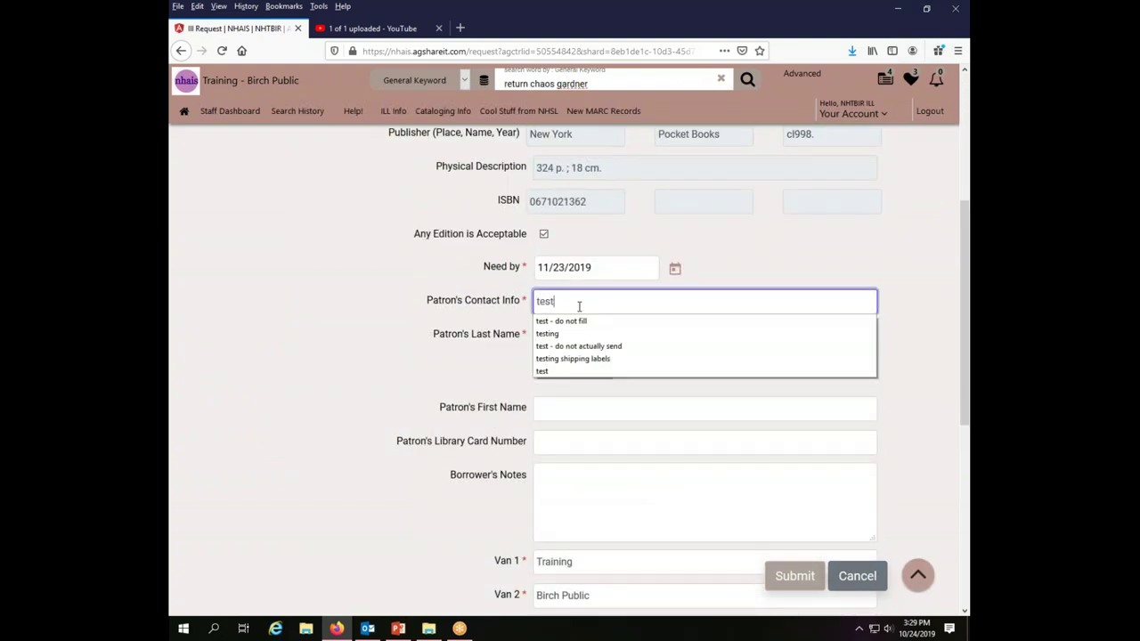
pyautogui.press('BackSpace')
pyautogui.press('BackSpace')
pyautogui.write('xt')
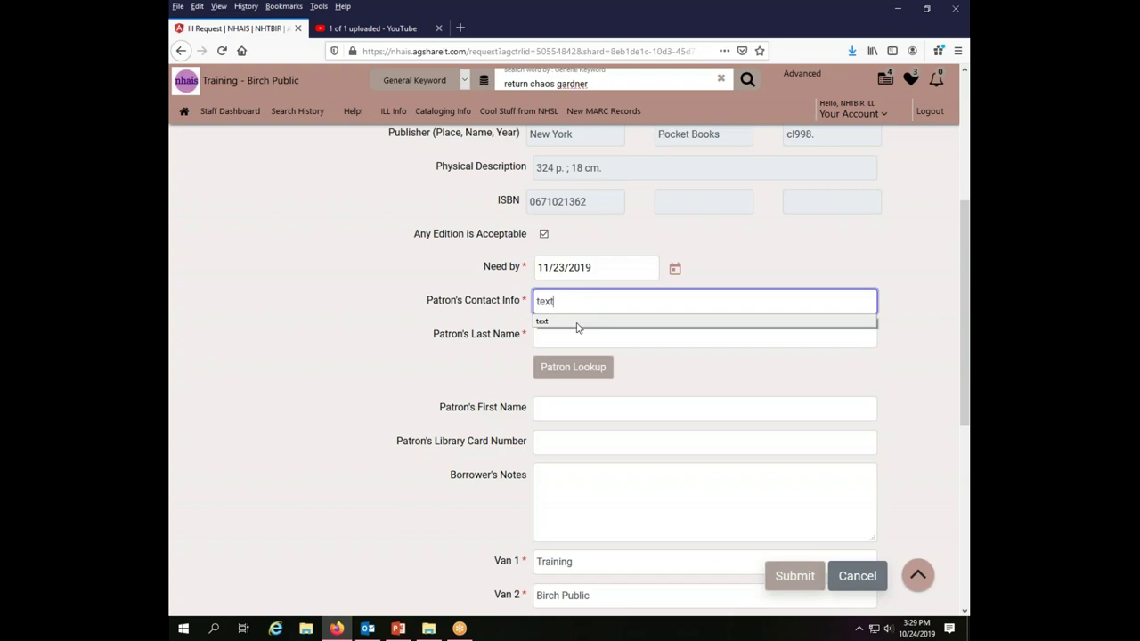
pyautogui.click(595, 337)
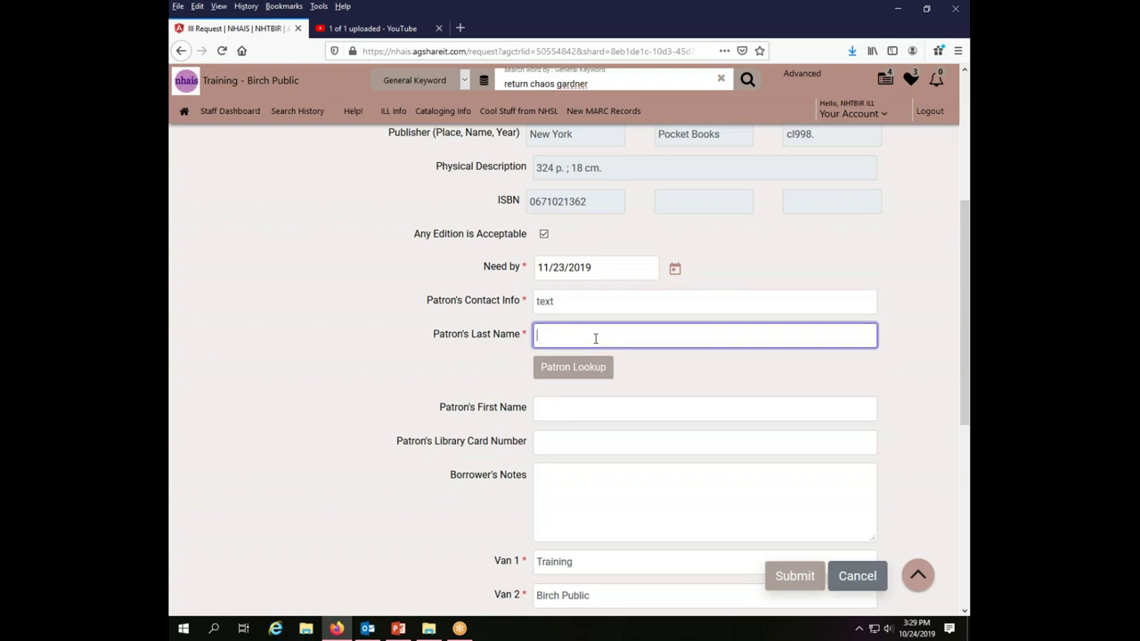
pyautogui.write('Donais')
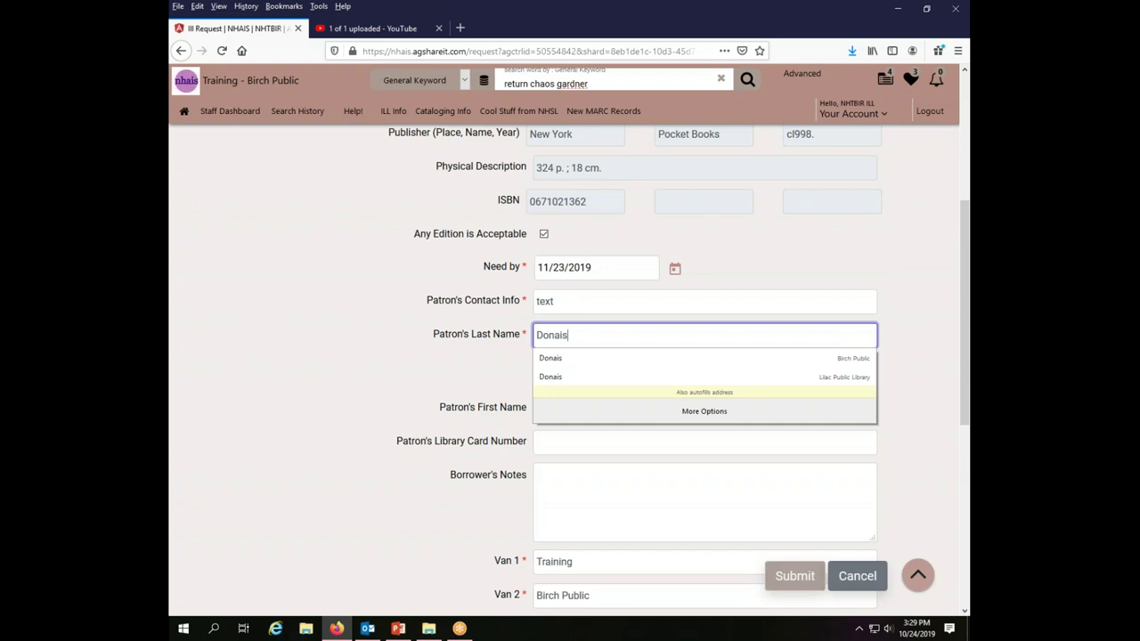
pyautogui.press('Escape')
pyautogui.click(892, 330)
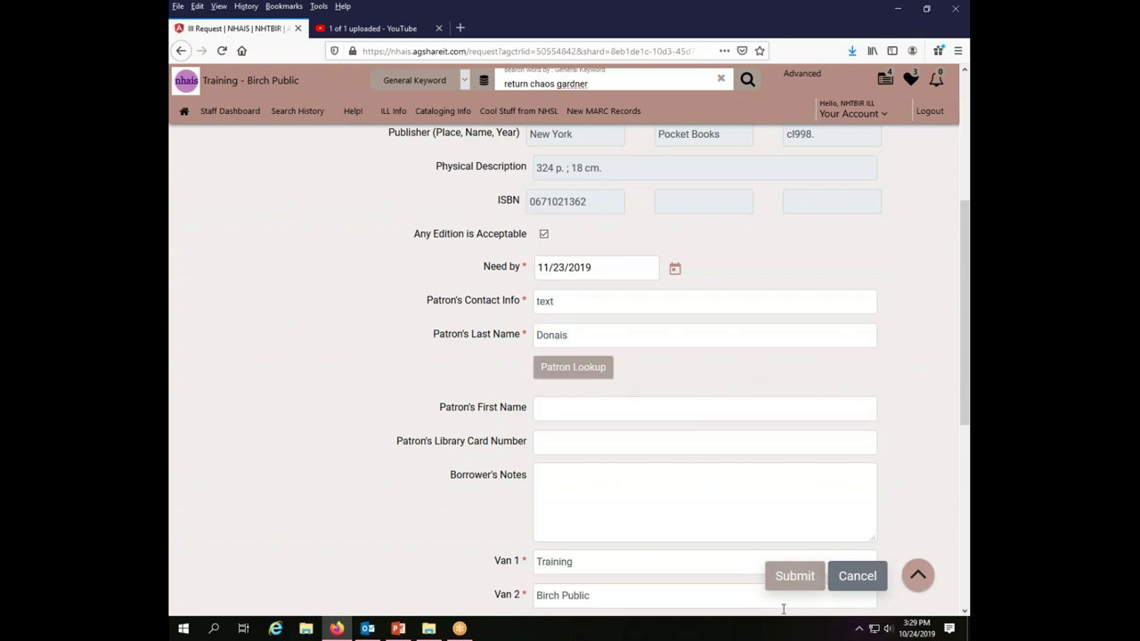
pyautogui.click(796, 581)
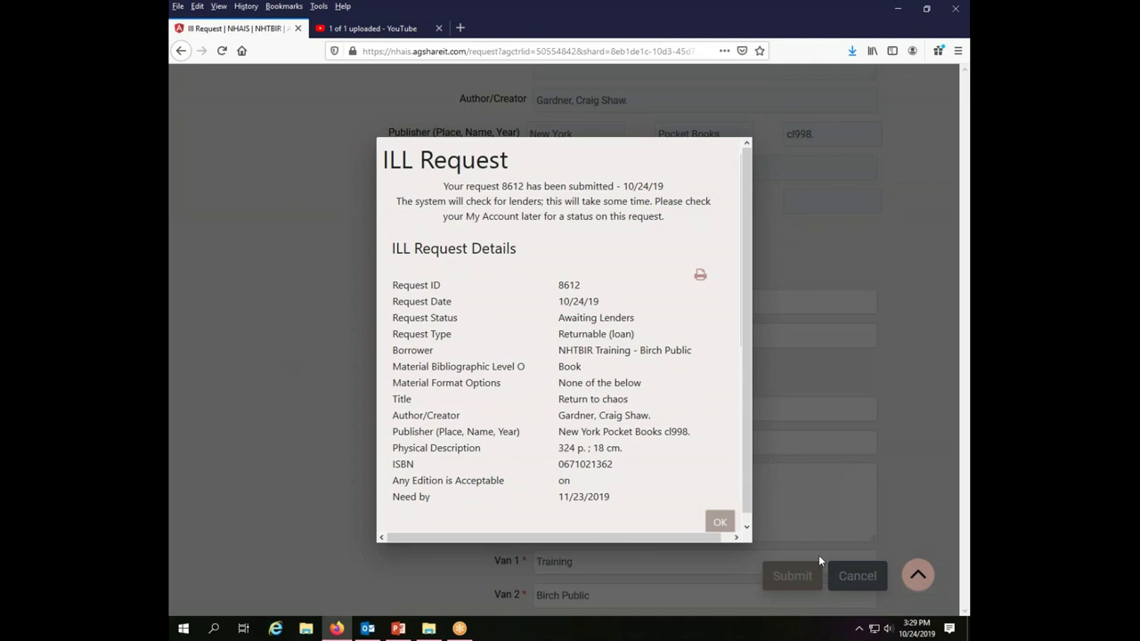
# Close the request 8612 confirmation, scroll to the record's top, and show the staff Quick Links.
pyautogui.click(719, 522)
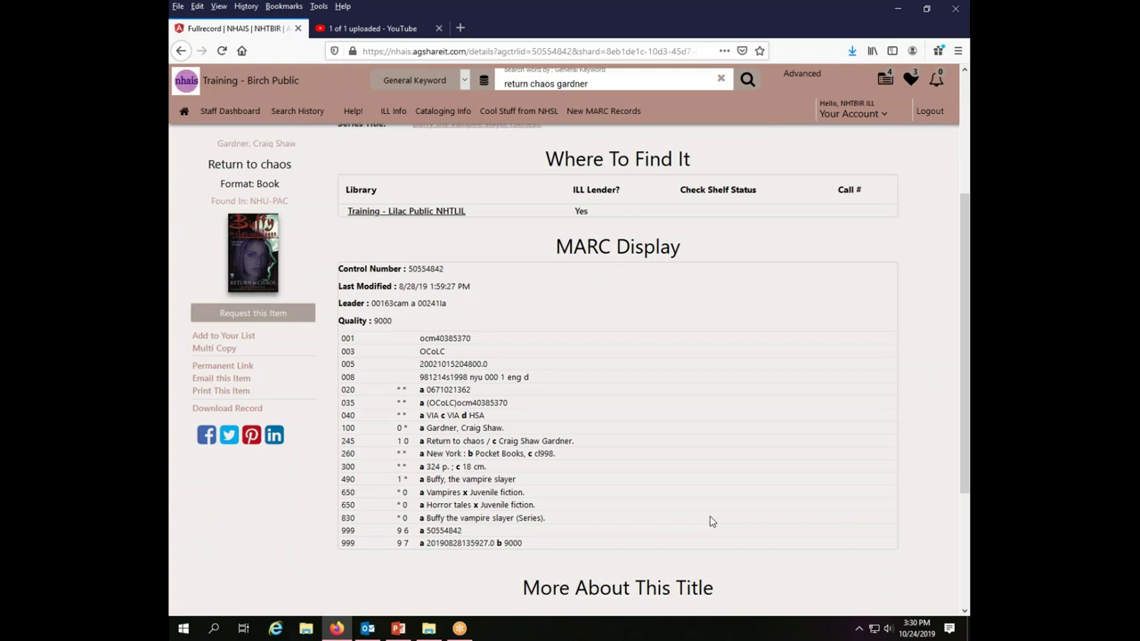
pyautogui.scroll(4, 950, 241)
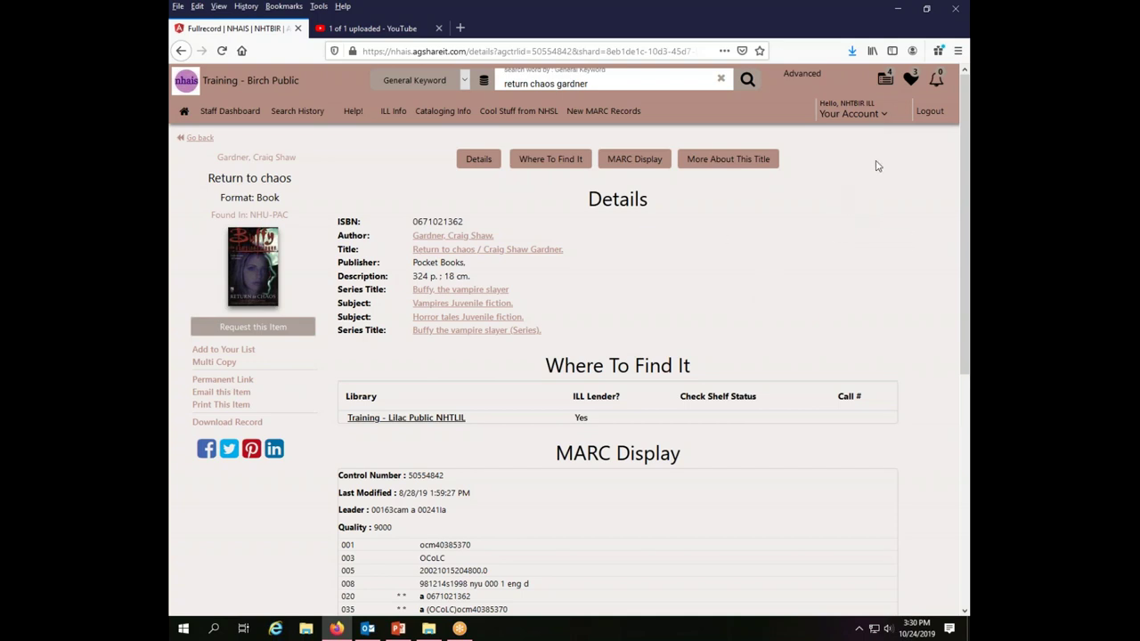
pyautogui.click(909, 80)
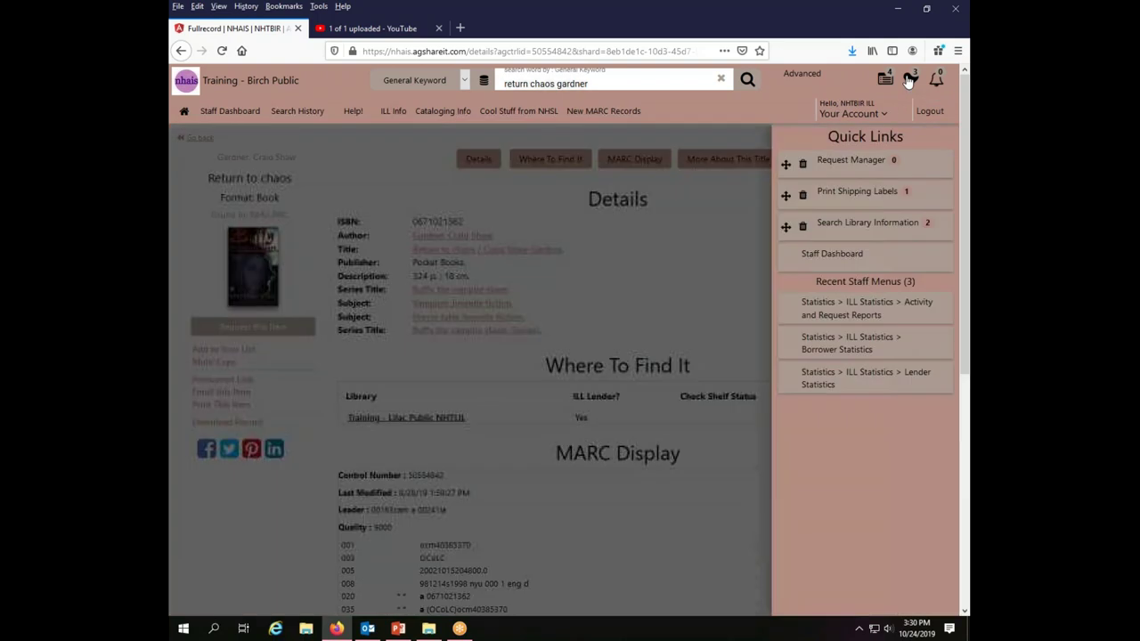
# In Request Manager, list borrower requests Awaiting Approval, showing 'Creamy & crunchy' request 8600.
pyautogui.click(823, 167)
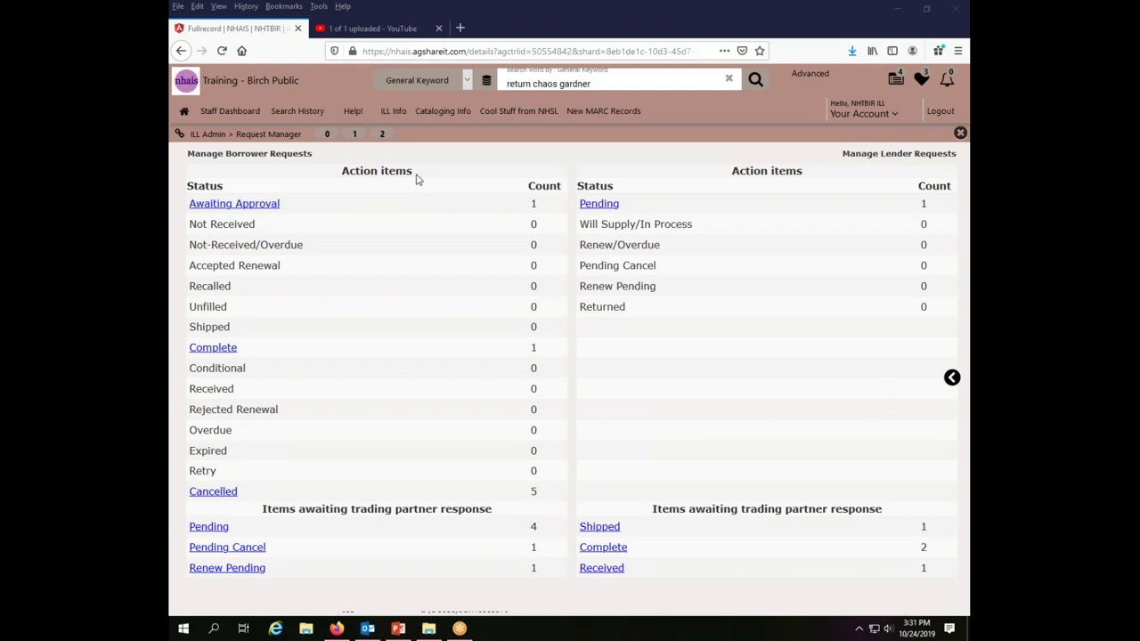
pyautogui.click(235, 205)
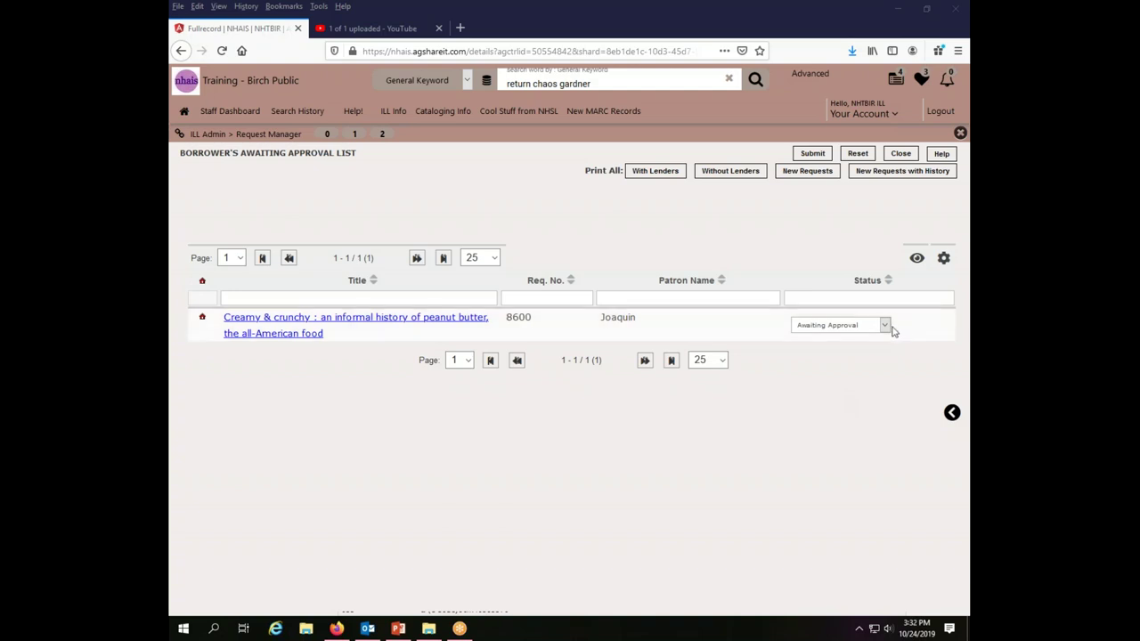
# Set request 8600 to 'Approved - Send', submit, and view the five pending borrower requests.
pyautogui.click(885, 326)
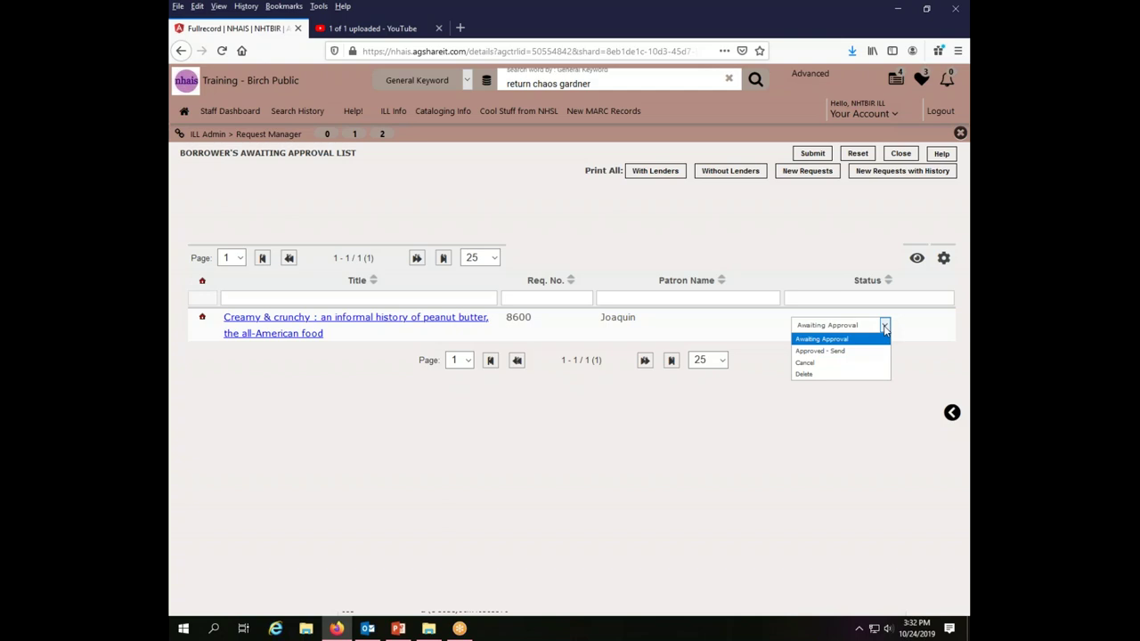
pyautogui.click(873, 352)
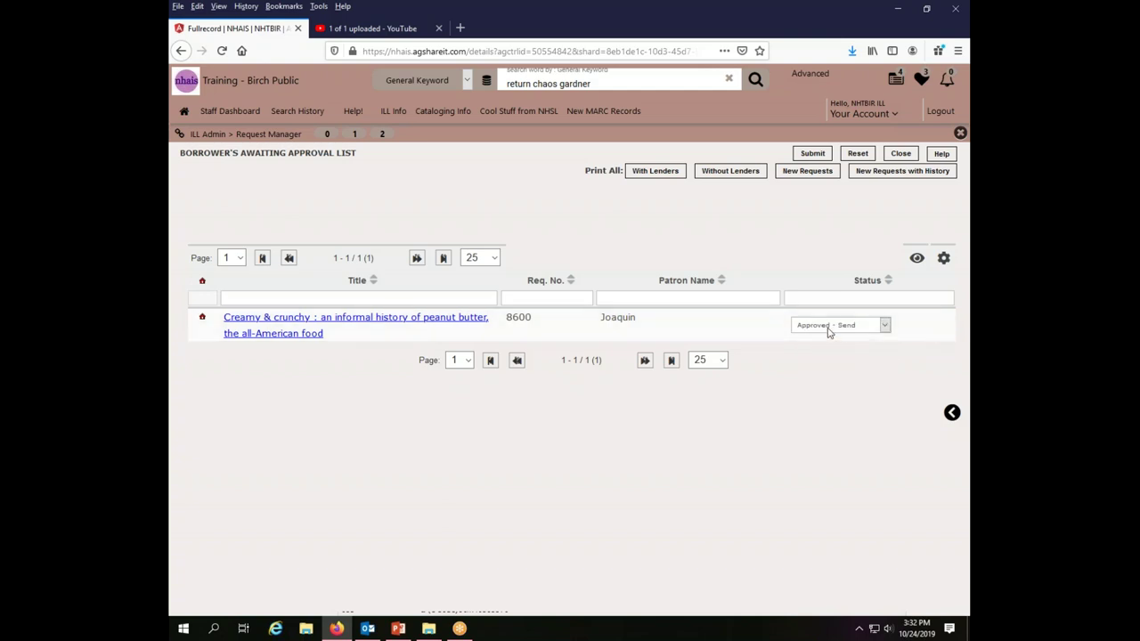
pyautogui.click(809, 156)
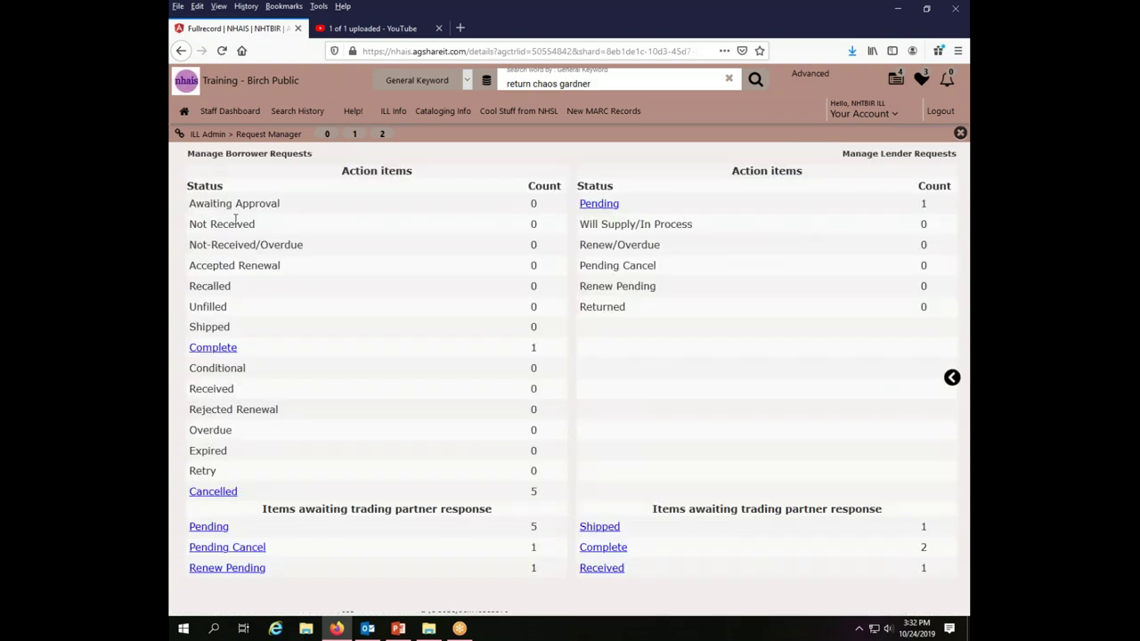
pyautogui.click(211, 531)
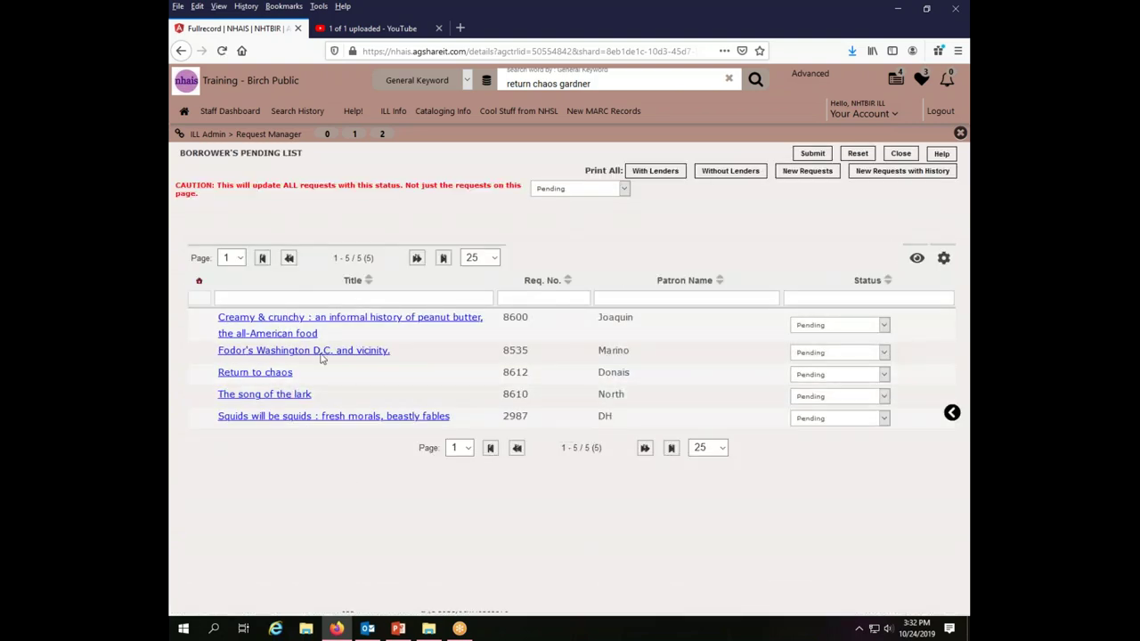
pyautogui.click(921, 78)
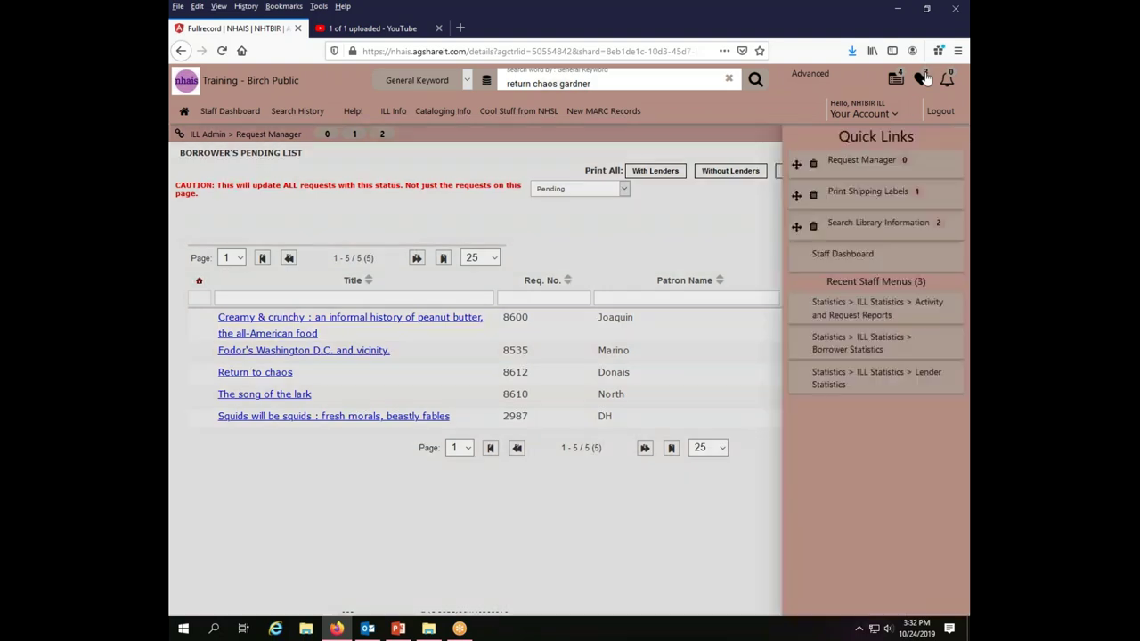
pyautogui.click(863, 162)
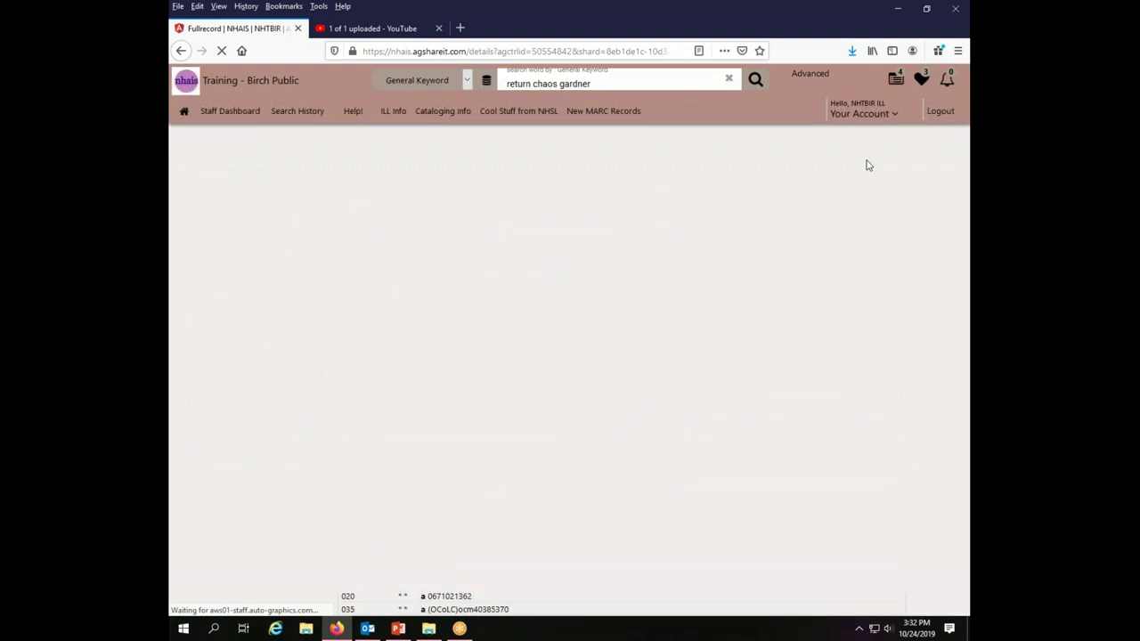